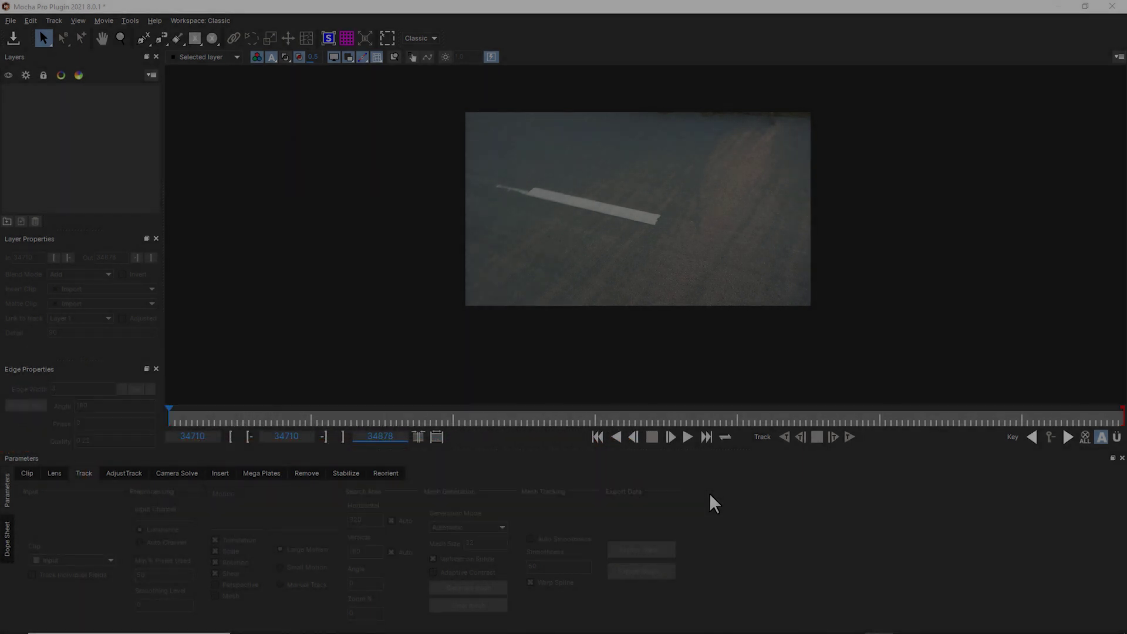
- Review the road footage by playing it through and scrubbing back to the opening frames
{"action": "left_click", "coordinate": [686, 437]}
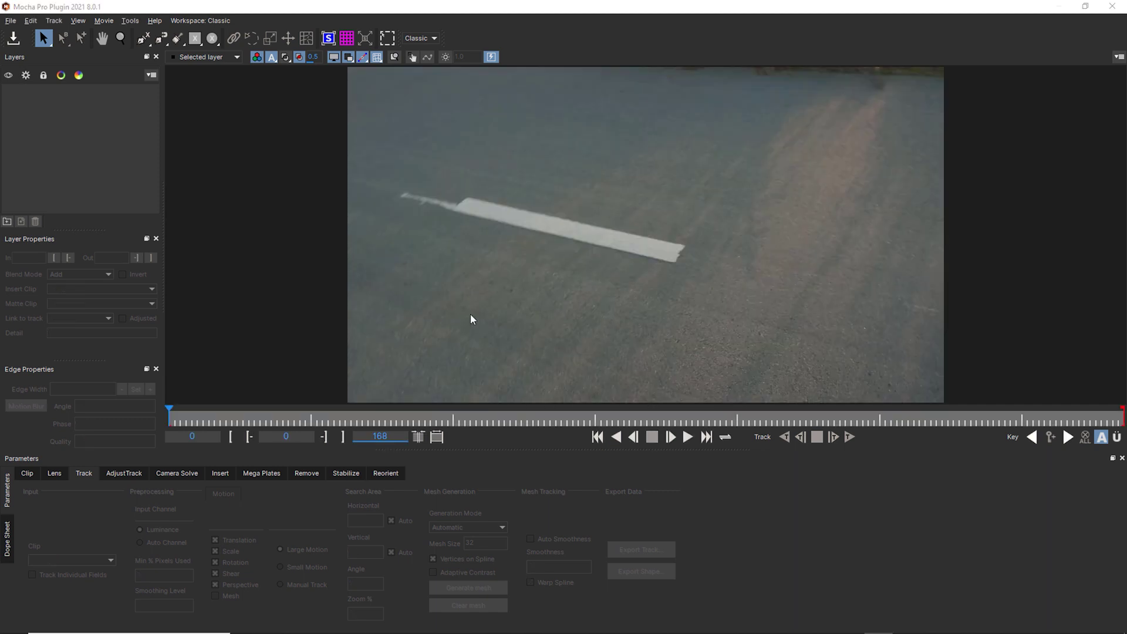
{"action": "left_click", "coordinate": [685, 438]}
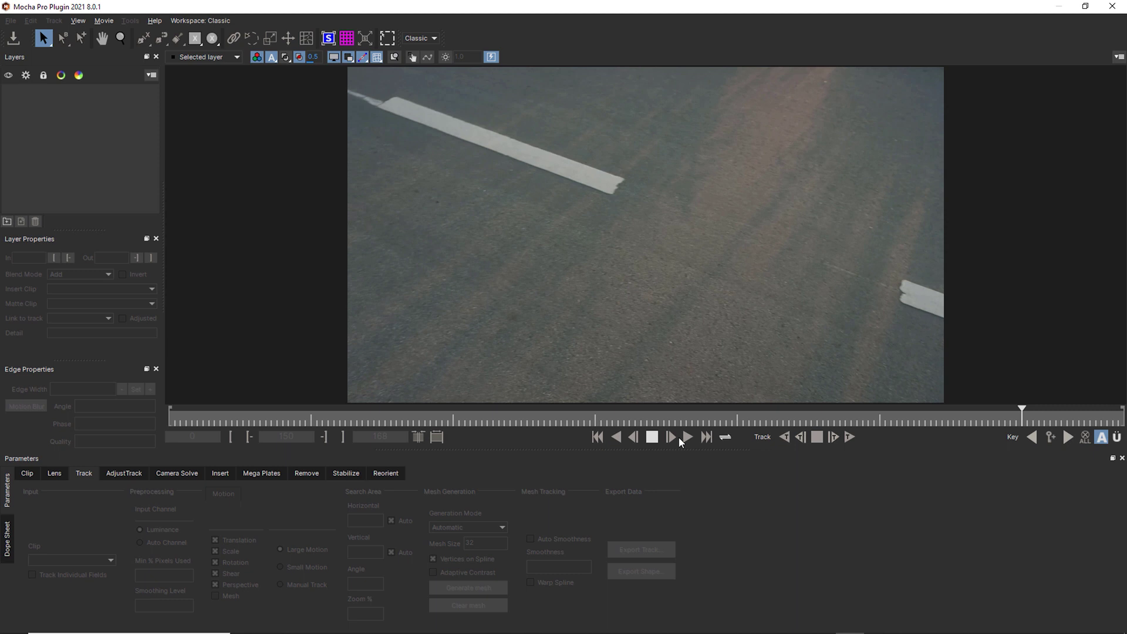
{"action": "left_click", "coordinate": [828, 438]}
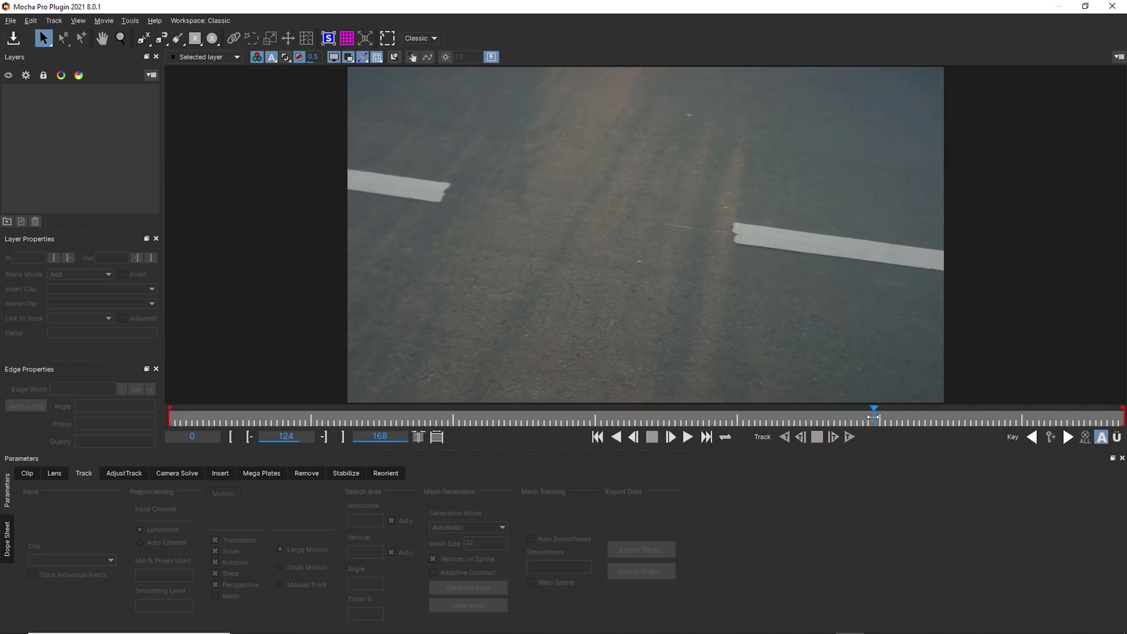
{"action": "left_click_drag", "start_coordinate": [872, 417], "coordinate": [154, 422]}
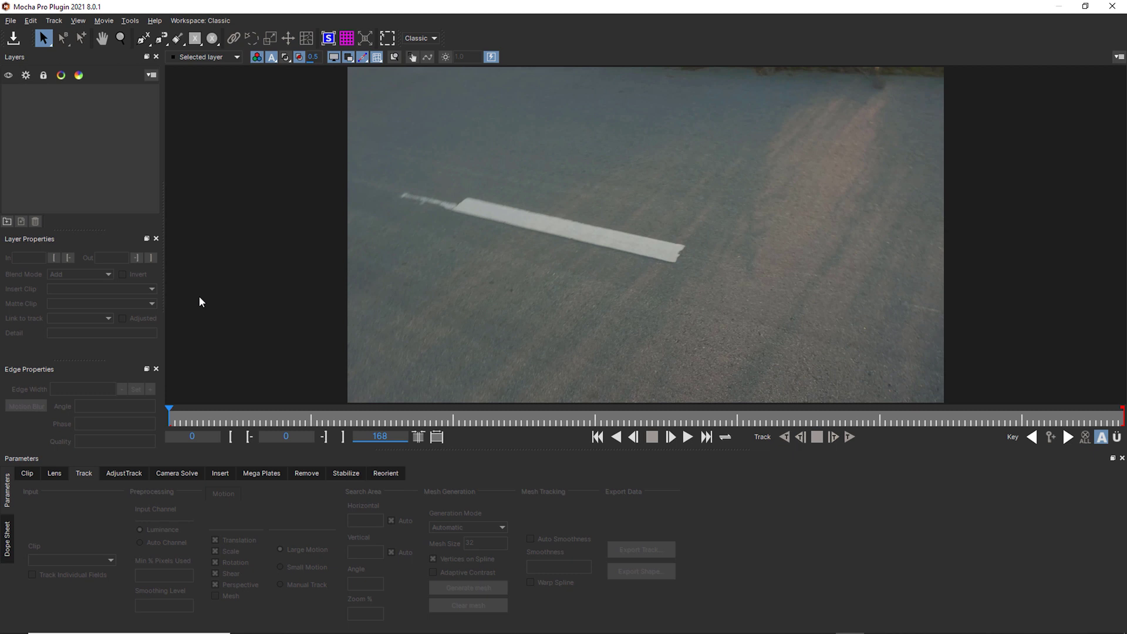
{"action": "left_click", "coordinate": [689, 438]}
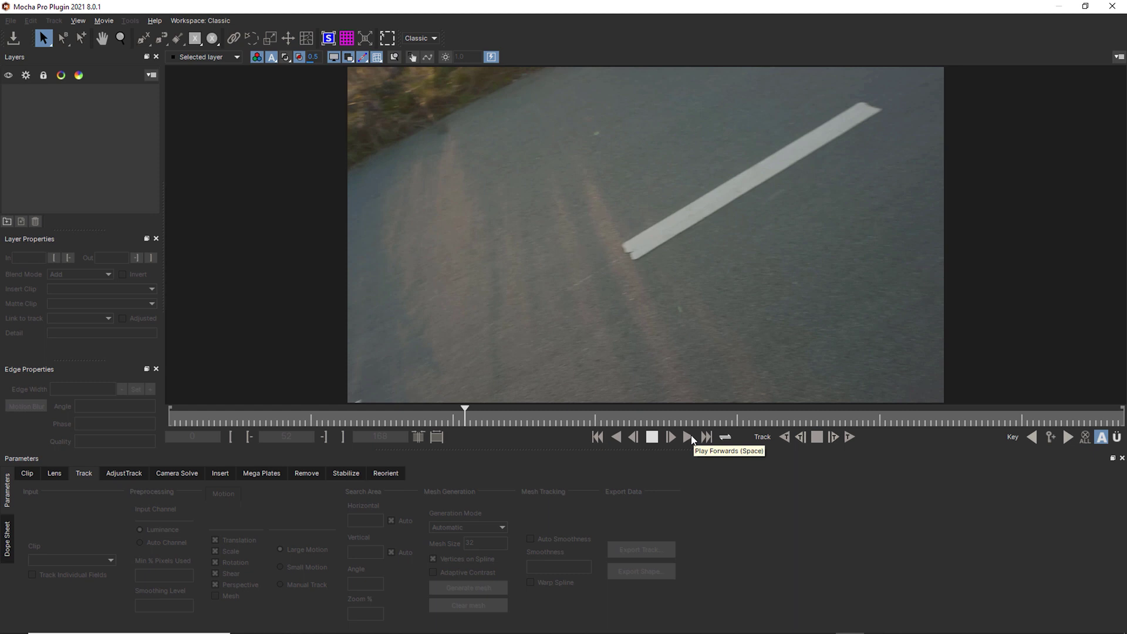
{"action": "mouse_move", "coordinate": [172, 420]}
{"action": "left_mouse_down"}
{"action": "mouse_move", "coordinate": [265, 420]}
{"action": "mouse_move", "coordinate": [228, 420]}
{"action": "left_mouse_up"}
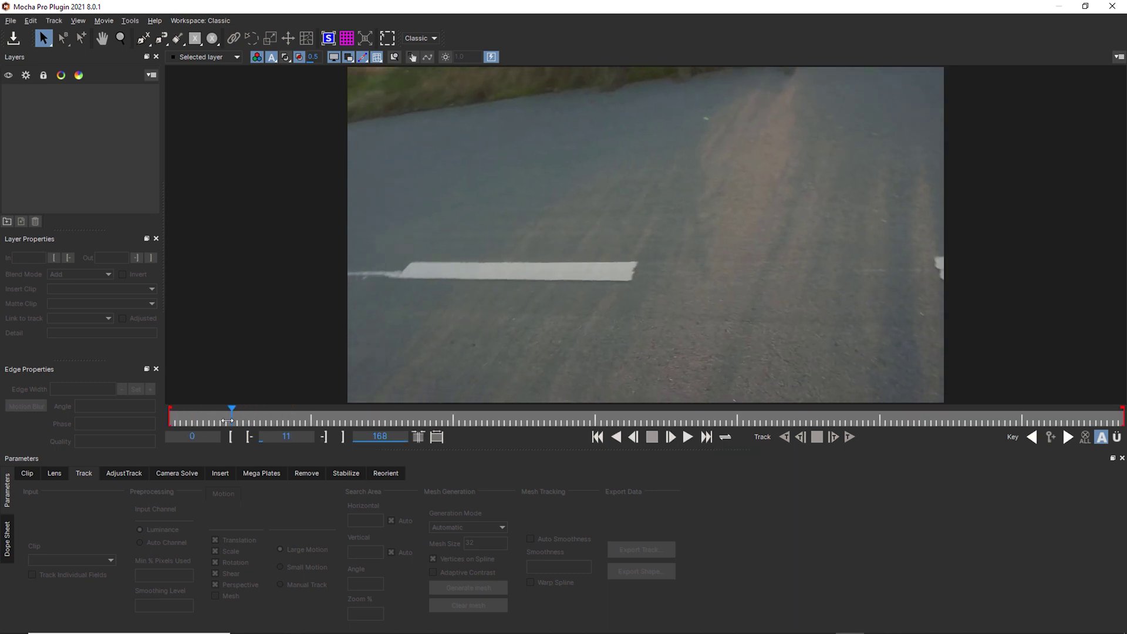
{"action": "scroll", "coordinate": [254, 146], "scroll_direction": "down", "scroll_amount": 2}
- Draw an X-spline rectangle larger than the frame and fit its planar surface onto the white road marking
{"action": "left_click", "coordinate": [195, 38]}
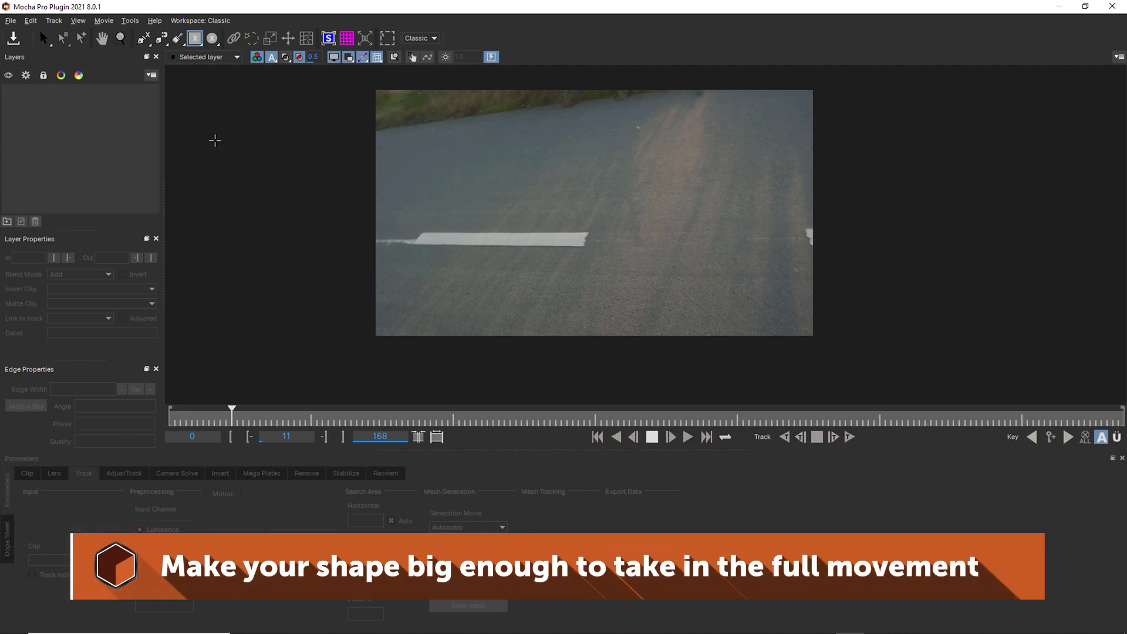
{"action": "left_click_drag", "start_coordinate": [188, 159], "coordinate": [1126, 359]}
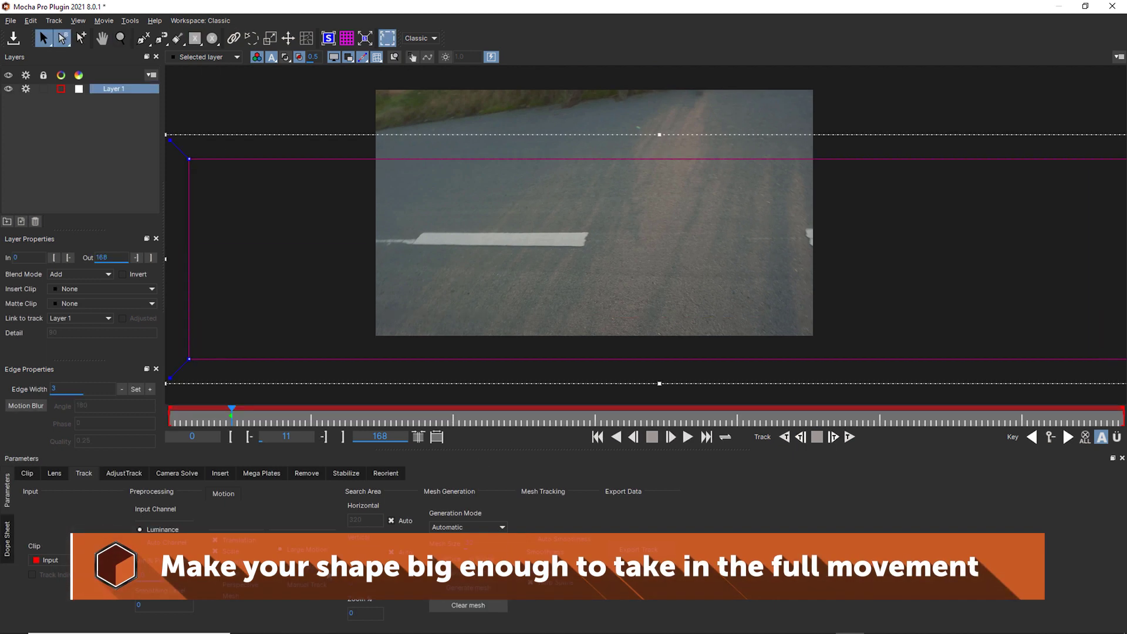
{"action": "left_click", "coordinate": [350, 58]}
{"action": "left_click_drag", "start_coordinate": [1006, 290], "coordinate": [655, 259]}
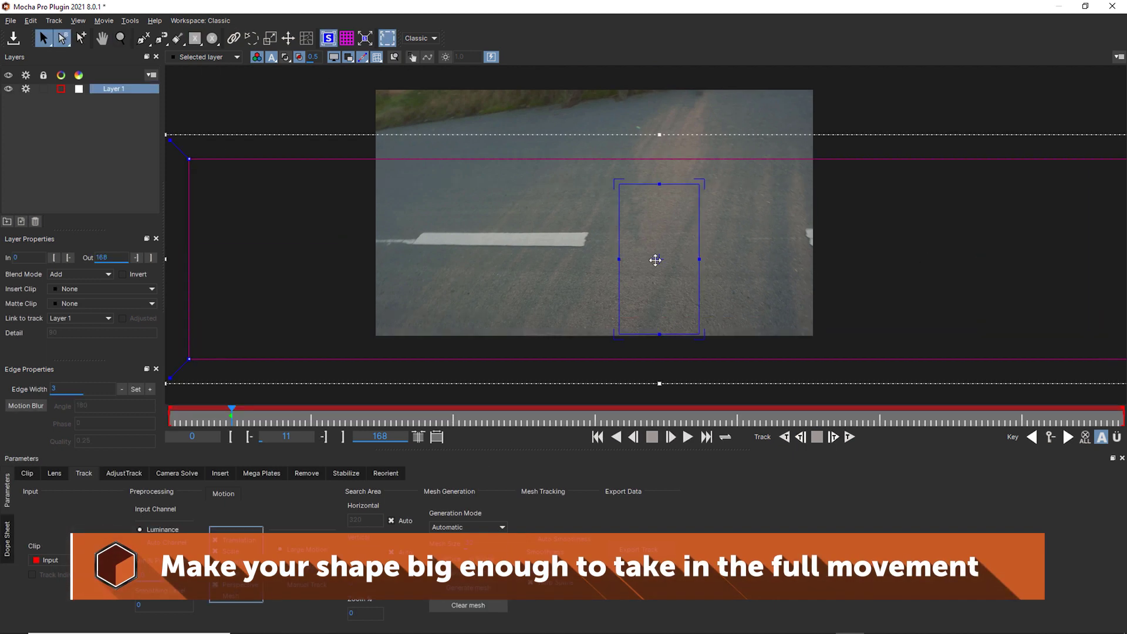
{"action": "mouse_move", "coordinate": [671, 141]}
{"action": "left_mouse_down"}
{"action": "mouse_move", "coordinate": [668, 208]}
{"action": "mouse_move", "coordinate": [447, 215]}
{"action": "left_mouse_up"}
{"action": "mouse_move", "coordinate": [503, 247]}
{"action": "left_mouse_down"}
{"action": "mouse_move", "coordinate": [588, 239]}
{"action": "mouse_move", "coordinate": [586, 227]}
{"action": "left_mouse_up"}
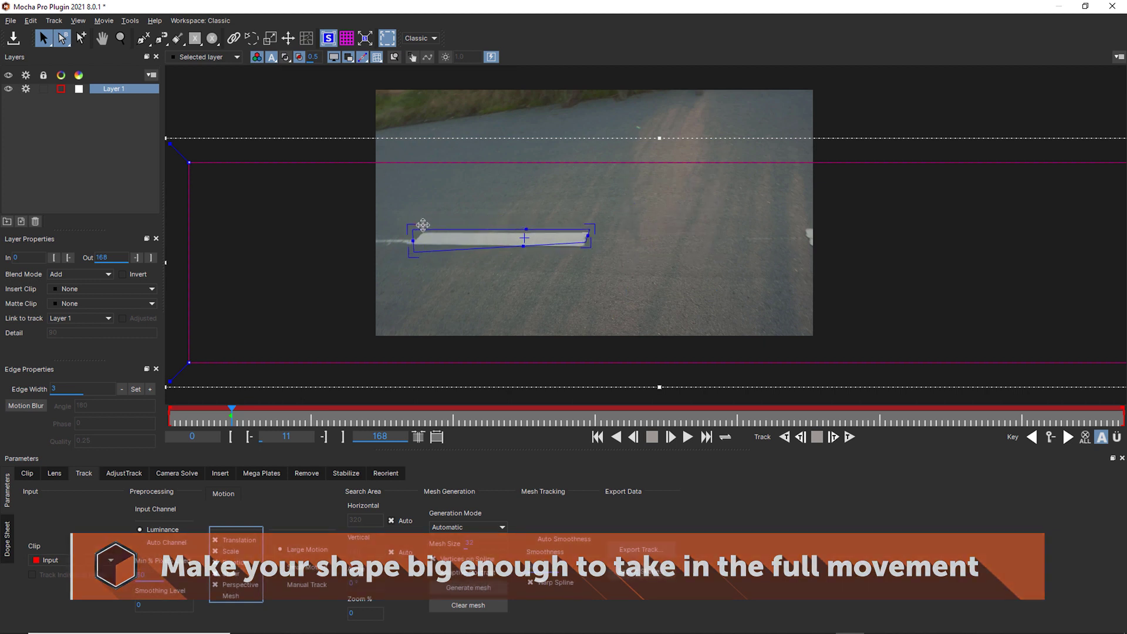
{"action": "left_click_drag", "start_coordinate": [411, 219], "coordinate": [418, 229]}
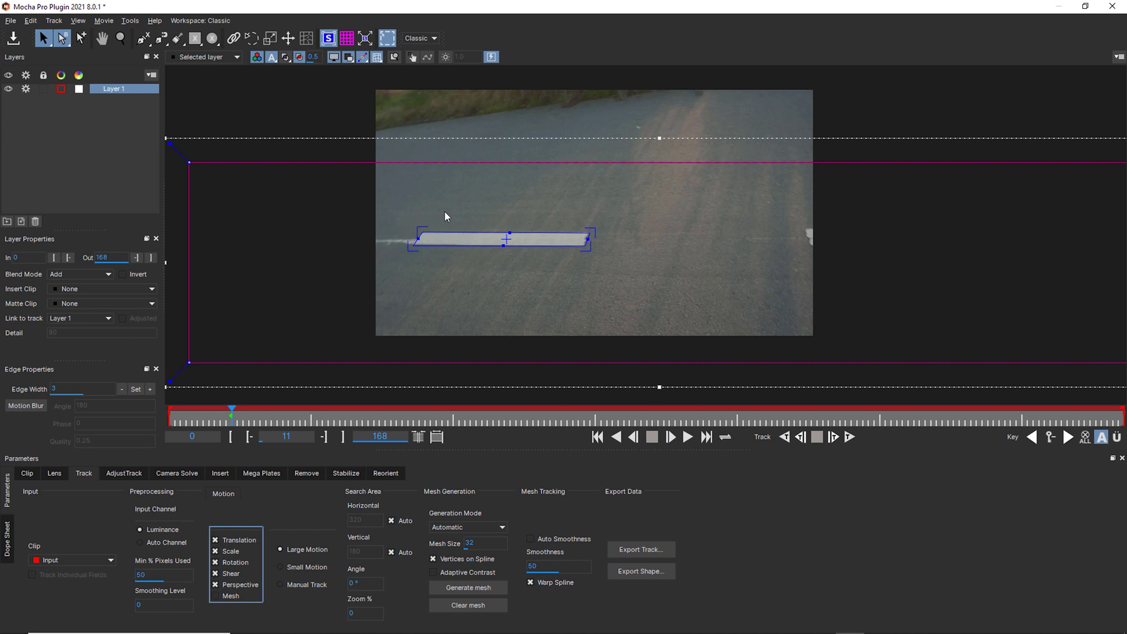
- Track Layer 1 backward and forward, realign the surface's right corners with the marking, and retrack backward
{"action": "left_click", "coordinate": [785, 437]}
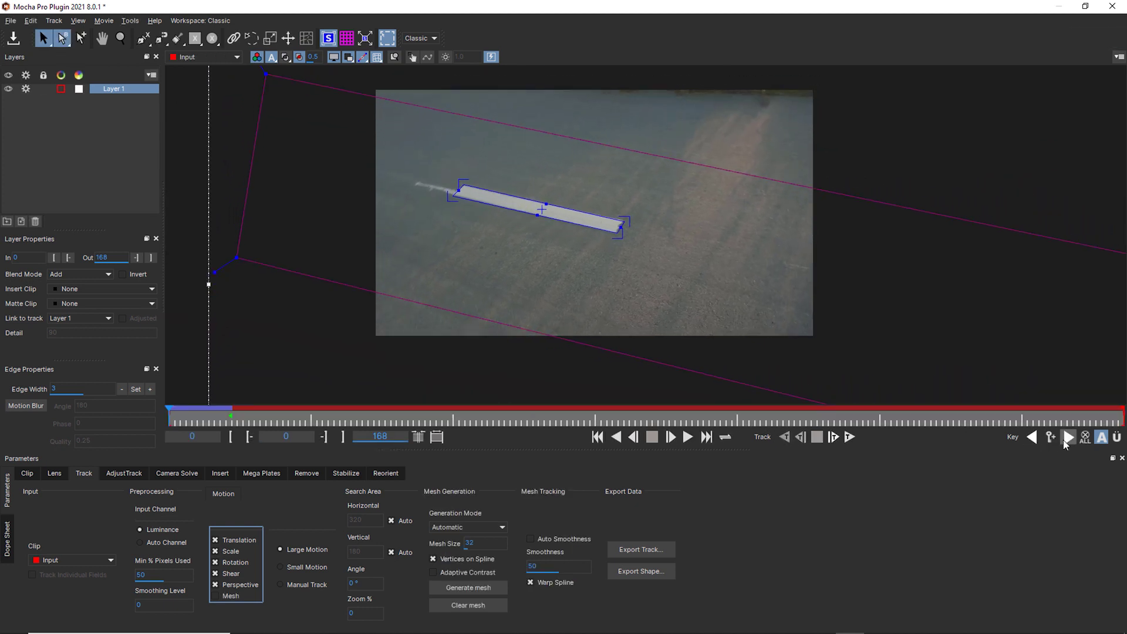
{"action": "left_click", "coordinate": [849, 438]}
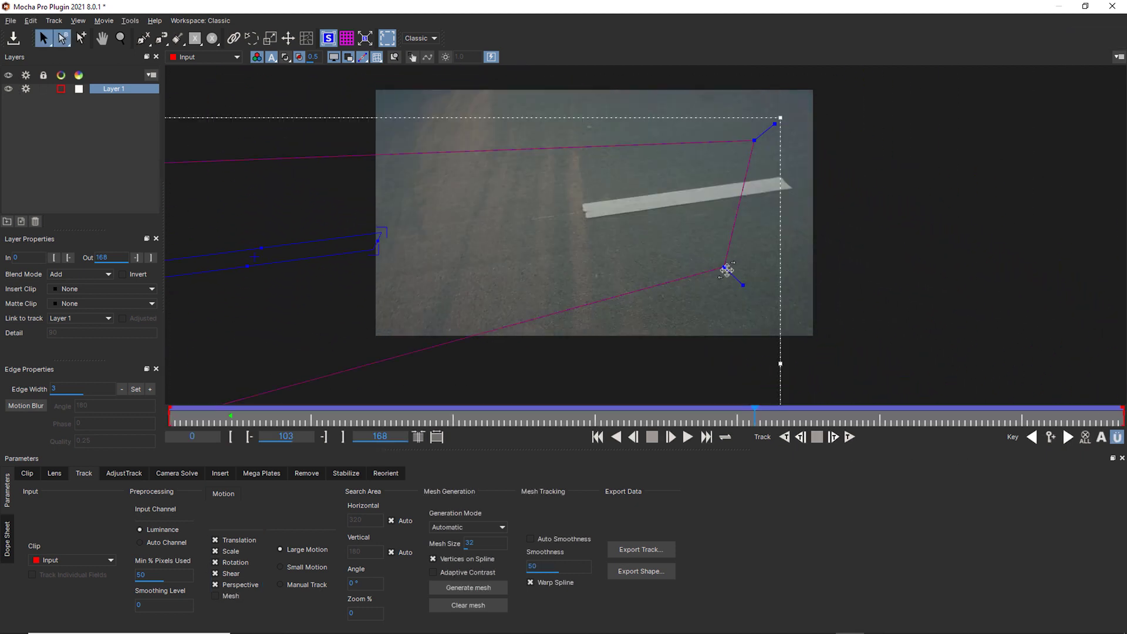
{"action": "left_click_drag", "start_coordinate": [725, 269], "coordinate": [1004, 260]}
{"action": "mouse_move", "coordinate": [762, 148]}
{"action": "left_mouse_down"}
{"action": "mouse_move", "coordinate": [897, 134]}
{"action": "mouse_move", "coordinate": [835, 174]}
{"action": "left_mouse_up"}
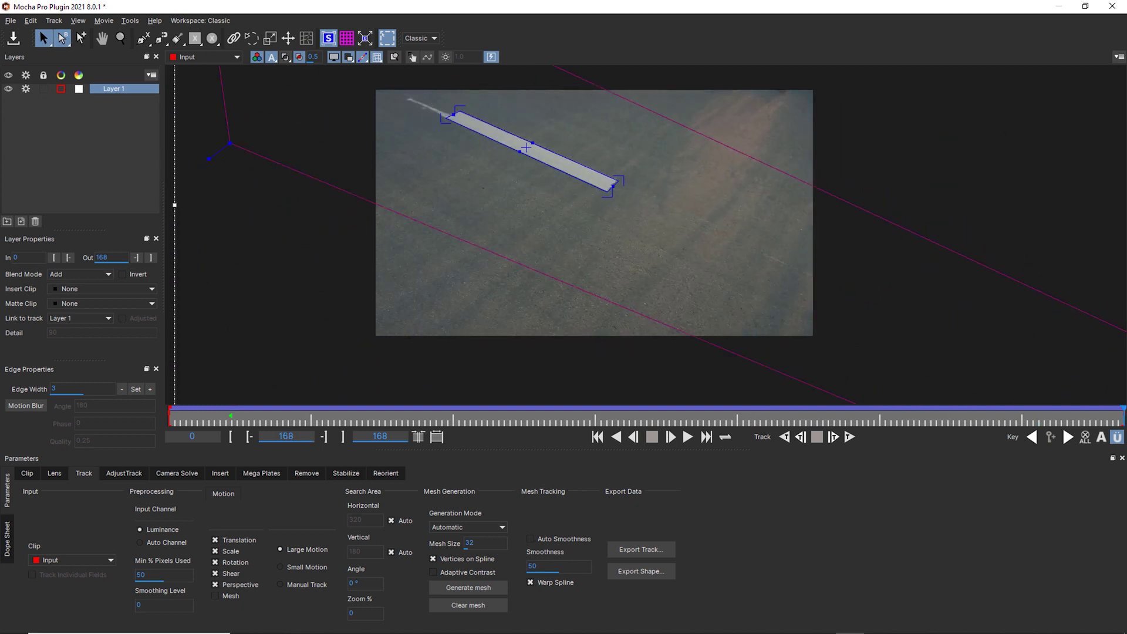
{"action": "mouse_move", "coordinate": [756, 413]}
{"action": "left_mouse_down"}
{"action": "mouse_move", "coordinate": [772, 395]}
{"action": "mouse_move", "coordinate": [328, 402]}
{"action": "mouse_move", "coordinate": [397, 385]}
{"action": "mouse_move", "coordinate": [851, 385]}
{"action": "mouse_move", "coordinate": [1122, 405]}
{"action": "left_mouse_up"}
{"action": "left_click", "coordinate": [784, 437]}
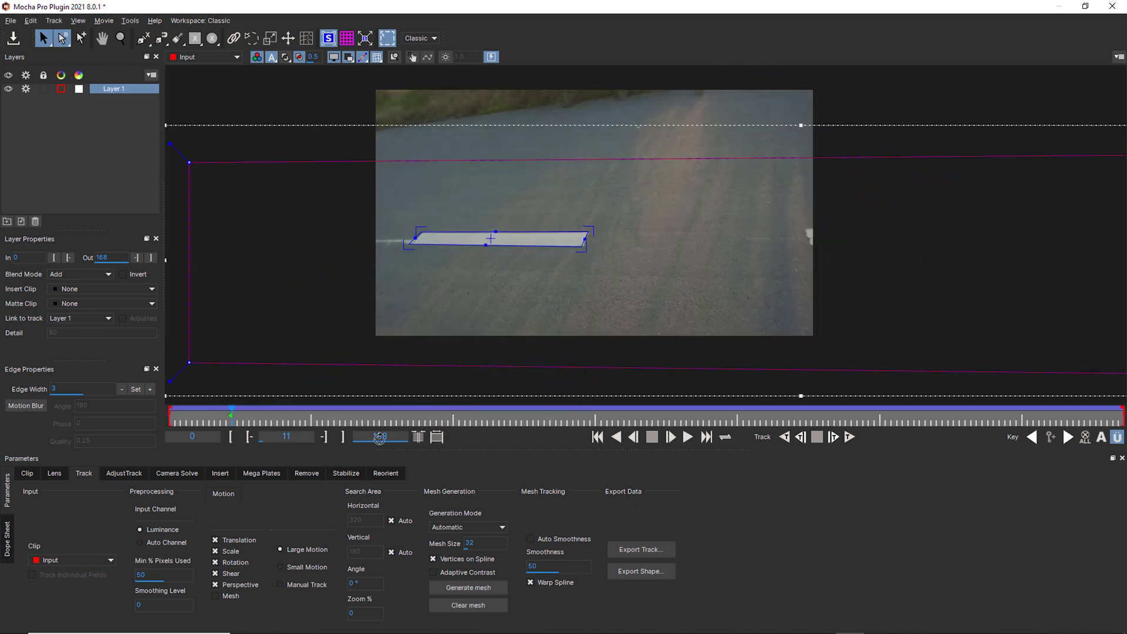
- Render the mega plate with Interpolate illumination and create the clean plate TIFF in the Mocha Education Path folder
{"action": "left_click", "coordinate": [270, 475]}
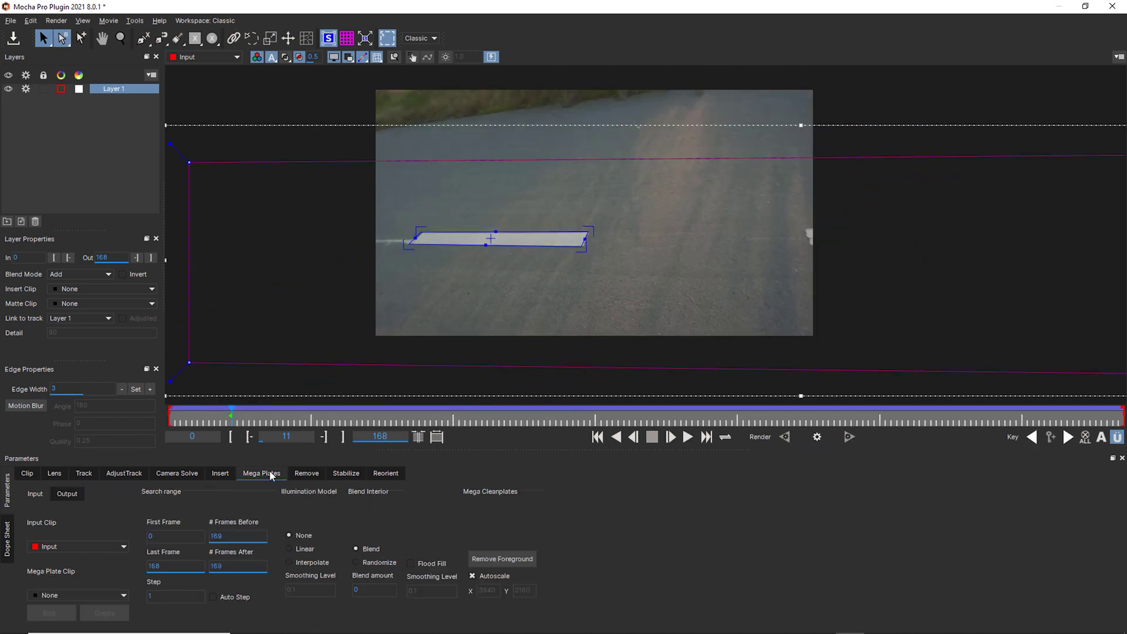
{"action": "left_click", "coordinate": [816, 438]}
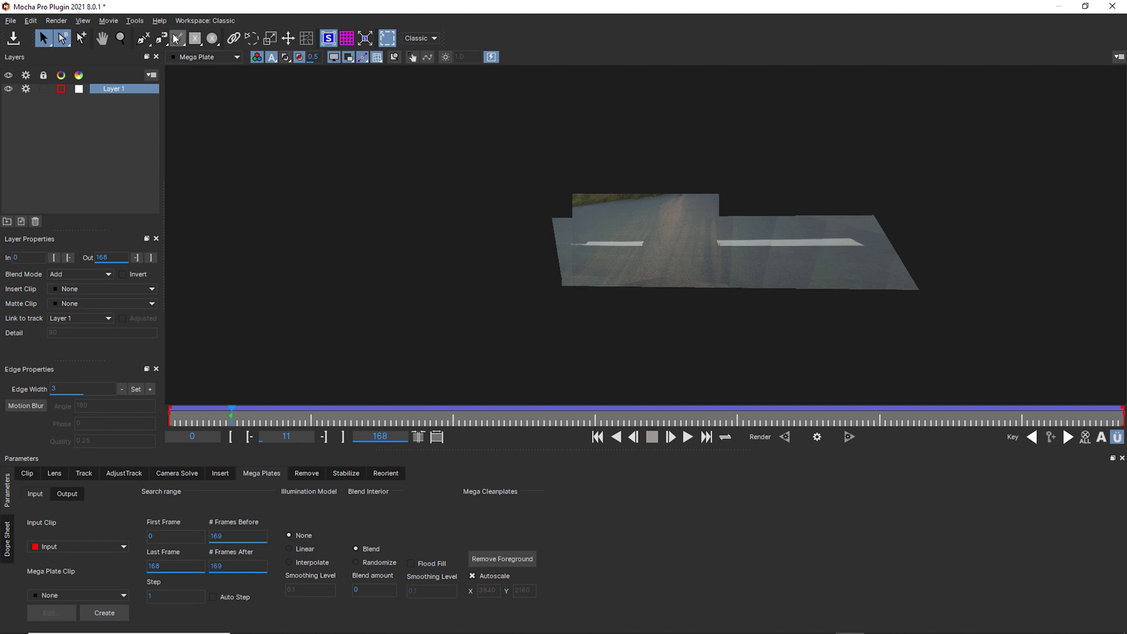
{"action": "scroll", "coordinate": [835, 211], "scroll_direction": "up", "scroll_amount": 2}
{"action": "scroll", "coordinate": [777, 156], "scroll_direction": "up", "scroll_amount": 3}
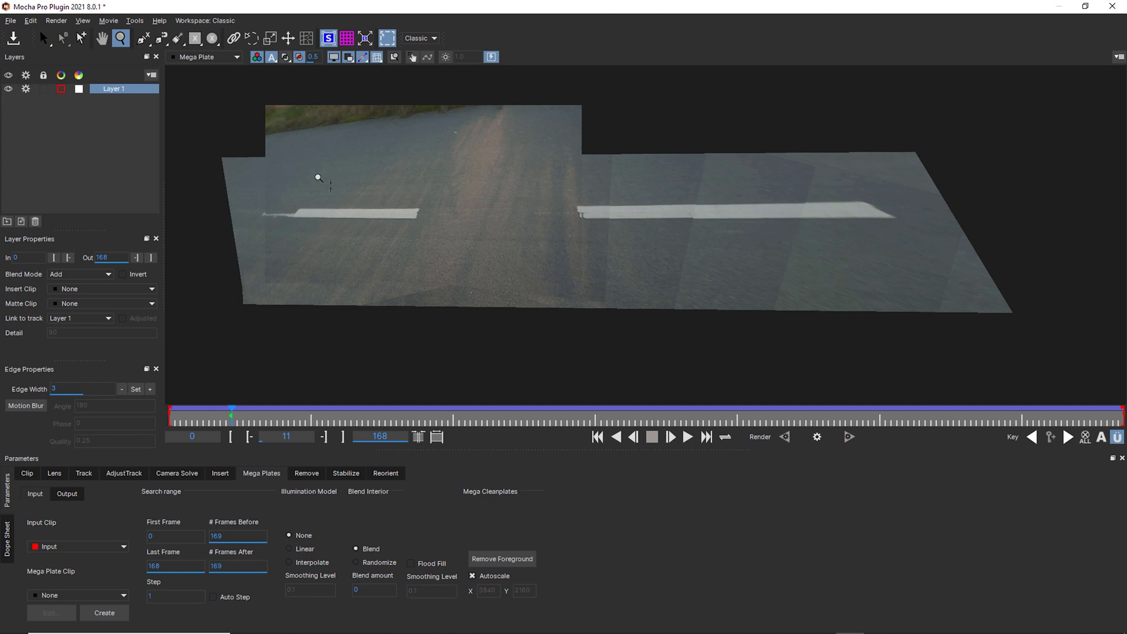
{"action": "left_click", "coordinate": [308, 562]}
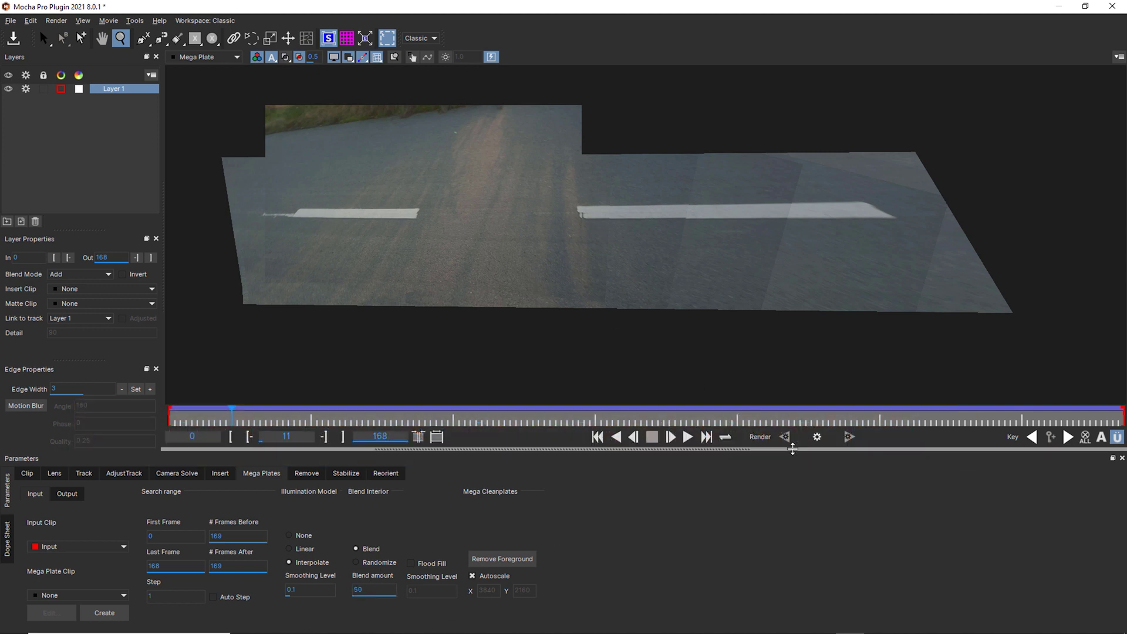
{"action": "left_click", "coordinate": [817, 436]}
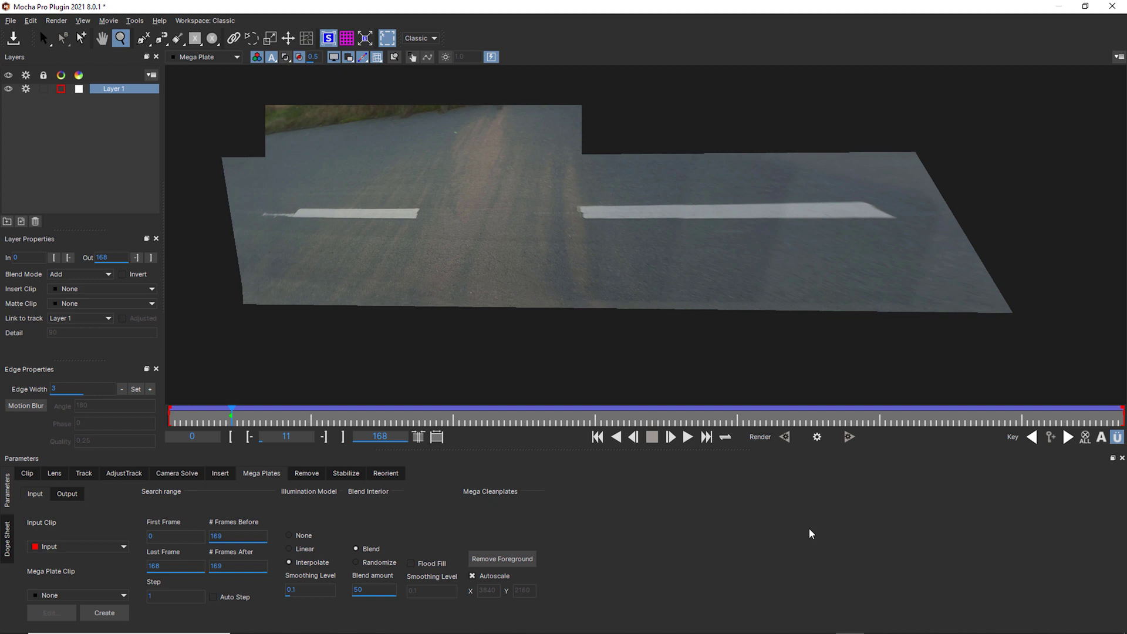
{"action": "left_click", "coordinate": [104, 612]}
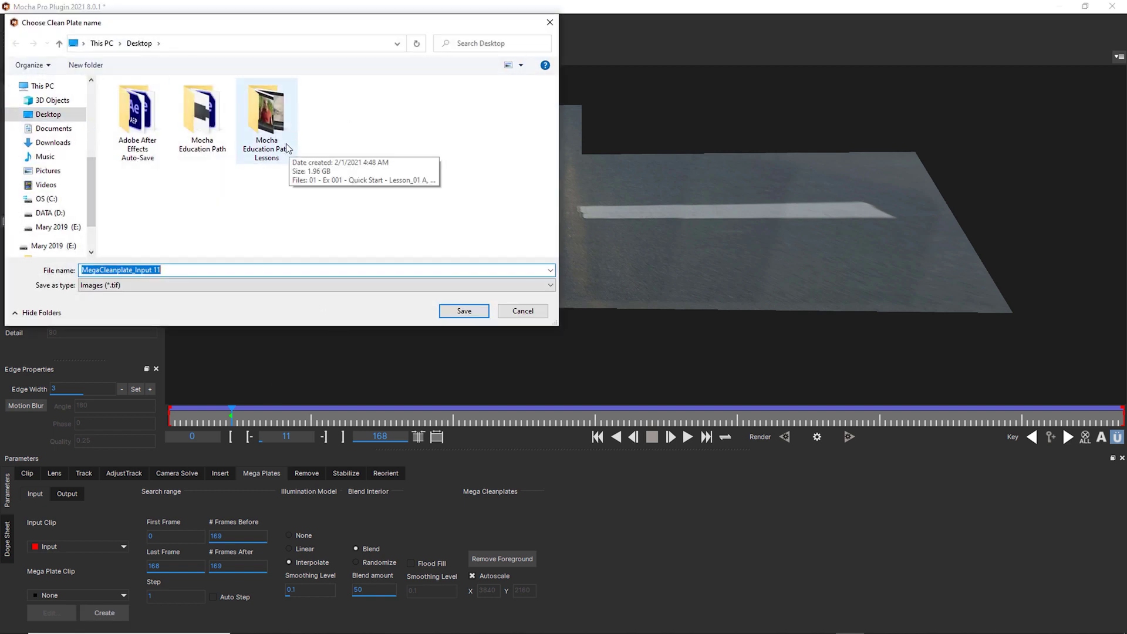
{"action": "double_click", "coordinate": [202, 114]}
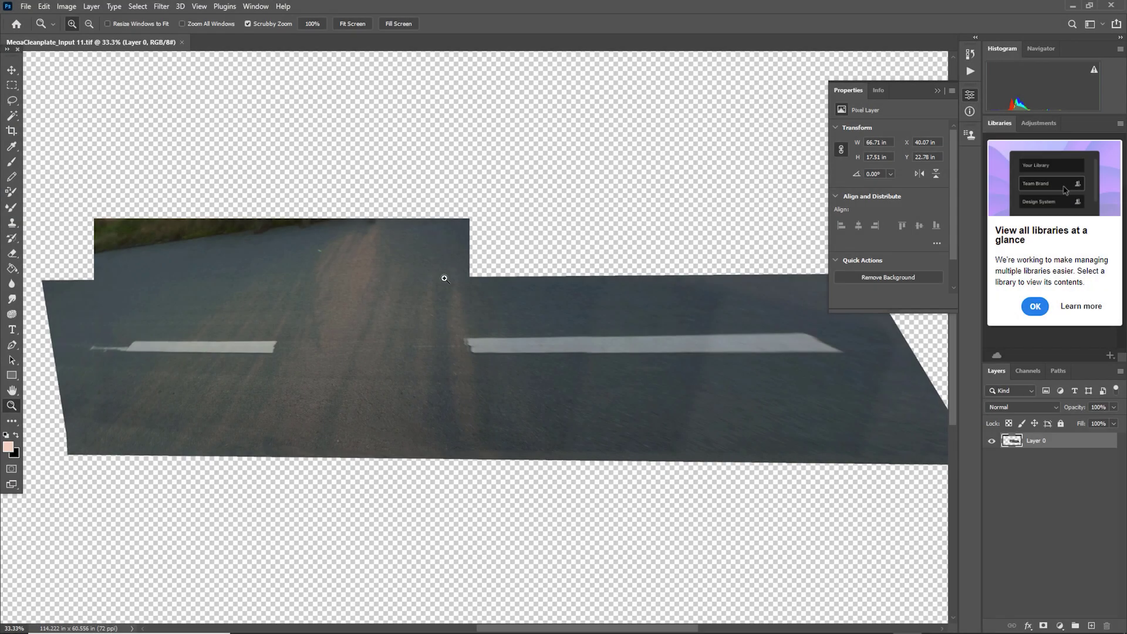
- Lasso-select both road stripes and fill them with Content-Aware Fill, then clear the selection
{"action": "left_click", "coordinate": [11, 100]}
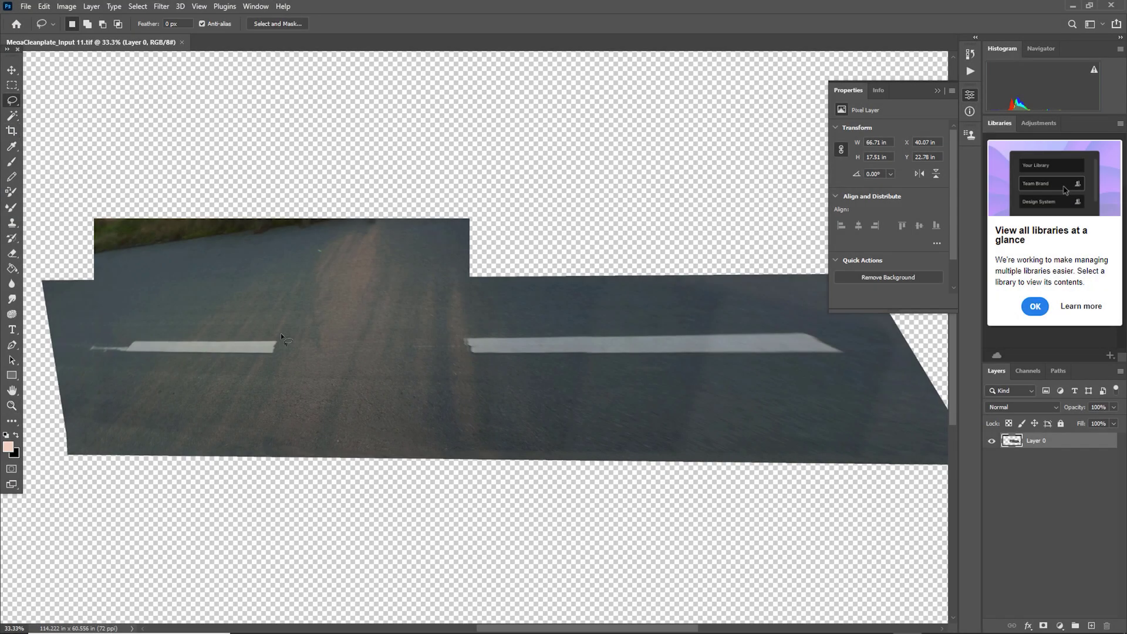
{"action": "left_click_drag", "start_coordinate": [100, 363], "coordinate": [283, 361]}
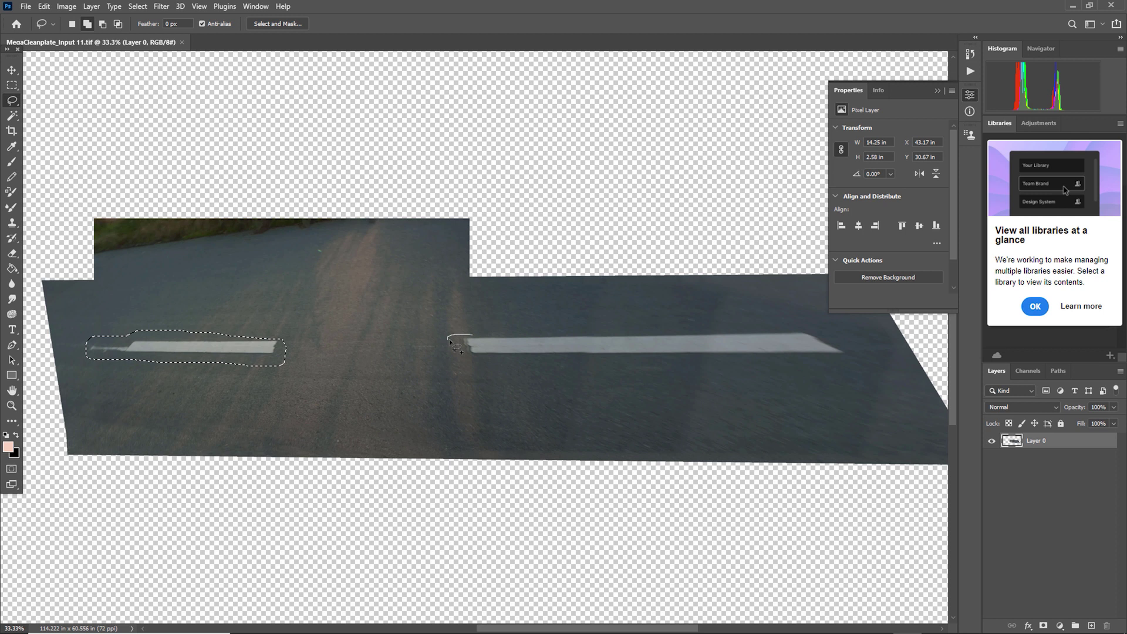
{"action": "left_click_drag", "start_coordinate": [473, 362], "coordinate": [818, 365]}
{"action": "left_click_drag", "start_coordinate": [754, 337], "coordinate": [540, 334]}
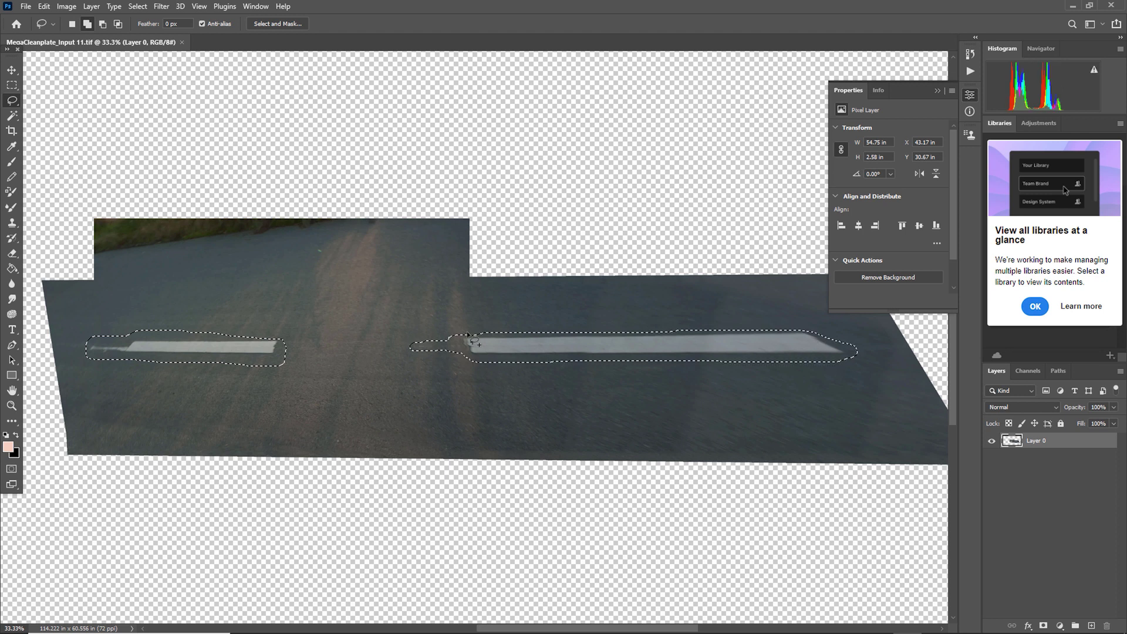
{"action": "left_click", "coordinate": [44, 6]}
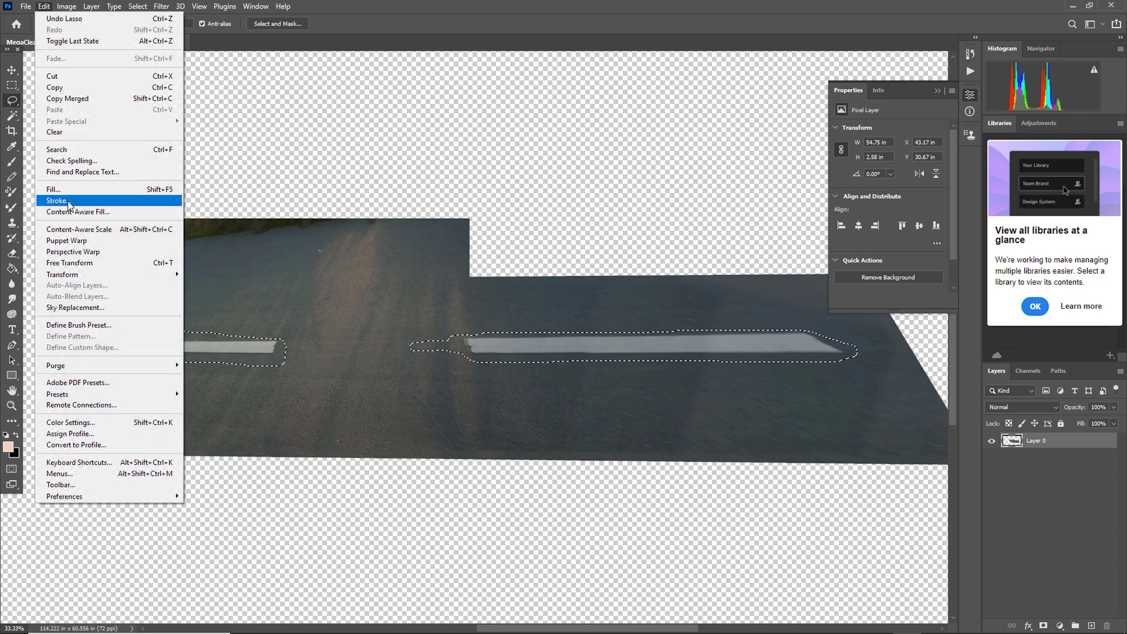
{"action": "left_click", "coordinate": [62, 190]}
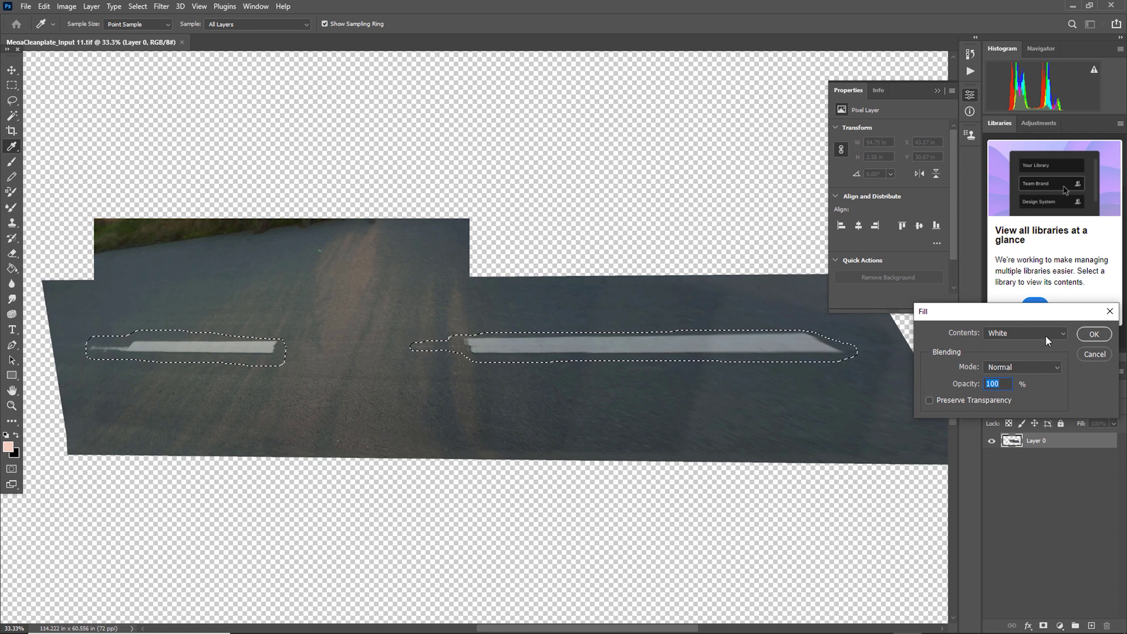
{"action": "left_click", "coordinate": [1043, 334]}
{"action": "left_click", "coordinate": [1011, 384]}
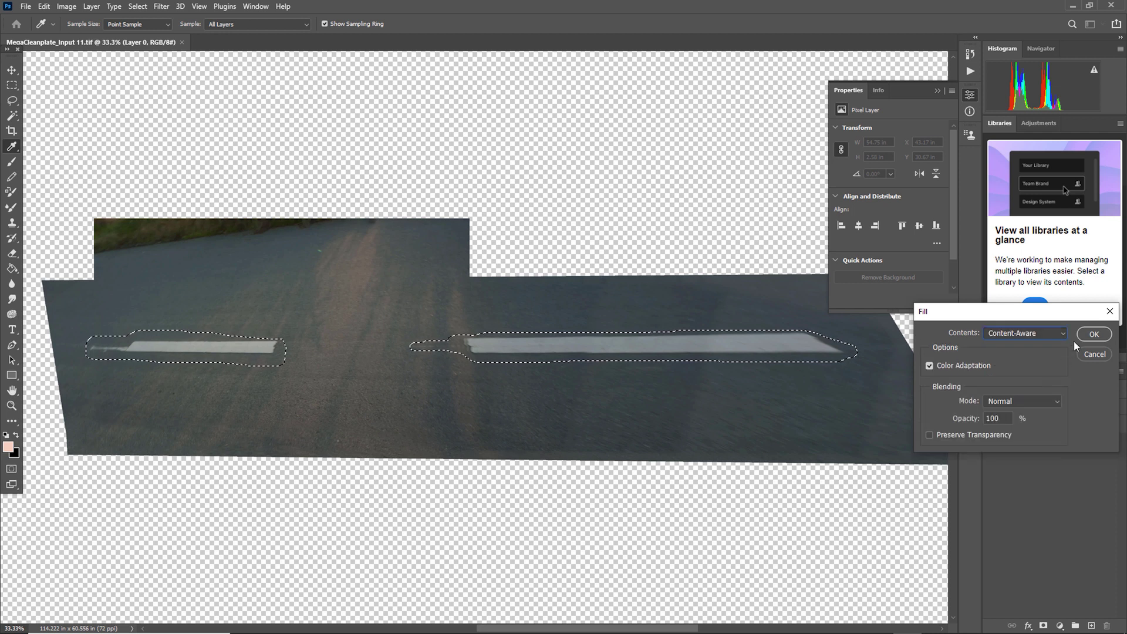
{"action": "left_click", "coordinate": [1093, 335]}
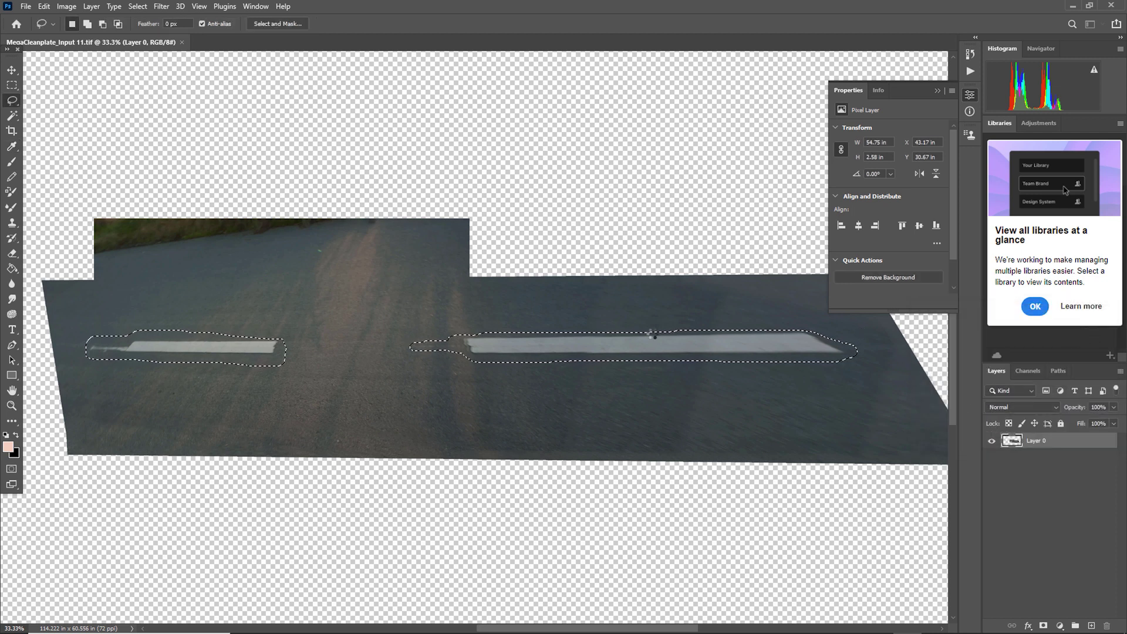
{"action": "key", "text": "ctrl+d"}
{"action": "key", "text": "j"}
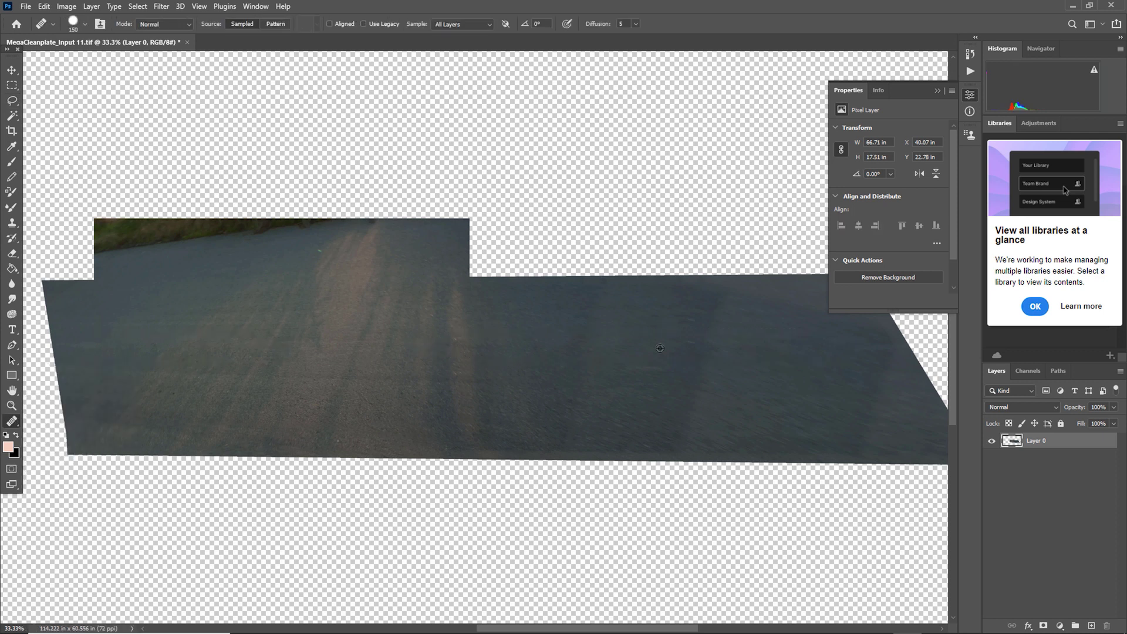
- Heal leftover marks on the road, flatten the image onto white, and save the cleaned mega plate
{"action": "left_click_drag", "start_coordinate": [600, 382], "coordinate": [603, 350]}
{"action": "left_click_drag", "start_coordinate": [687, 405], "coordinate": [726, 377]}
{"action": "key", "text": "bracketleft"}
{"action": "left_click", "coordinate": [91, 7]}
{"action": "left_click", "coordinate": [124, 453]}
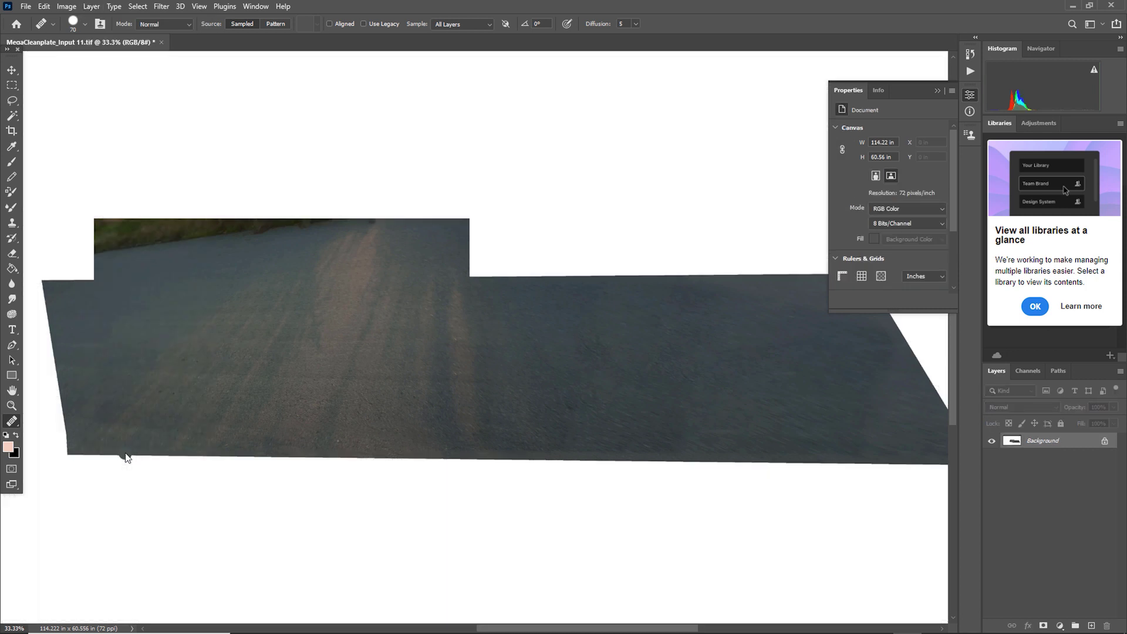
{"action": "left_click", "coordinate": [24, 7]}
{"action": "left_click", "coordinate": [43, 136]}
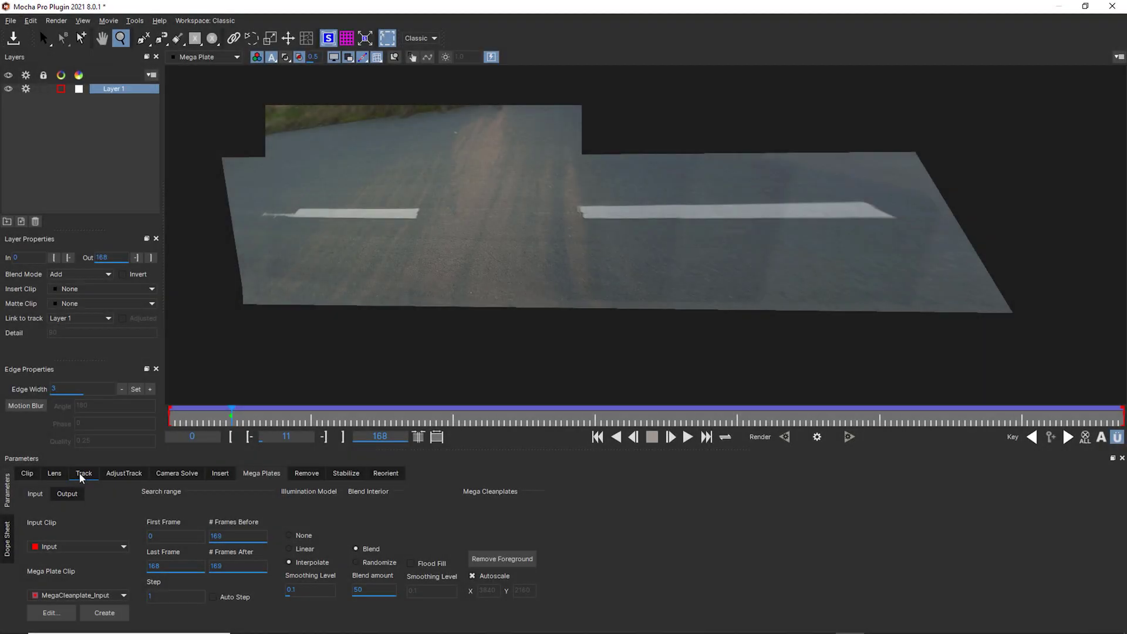
- Rename the tracked layer BG and draw a new rectangle shape around the stripe linked to the BG track
{"action": "double_click", "coordinate": [118, 89]}
{"action": "type", "text": "BG"}
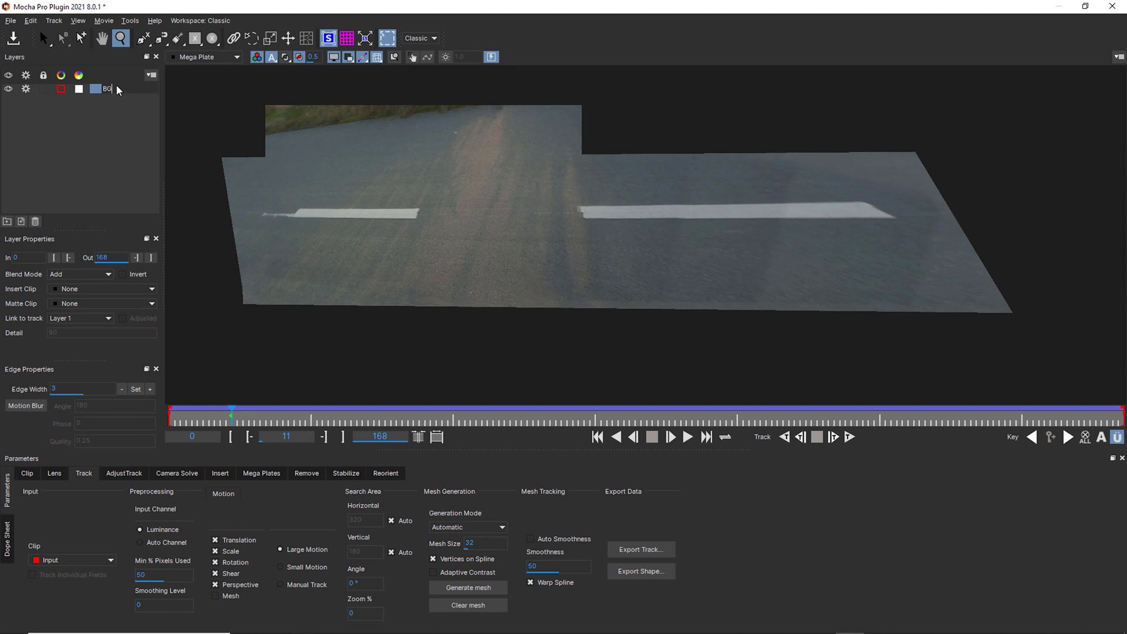
{"action": "key", "text": "Return"}
{"action": "left_click", "coordinate": [111, 91]}
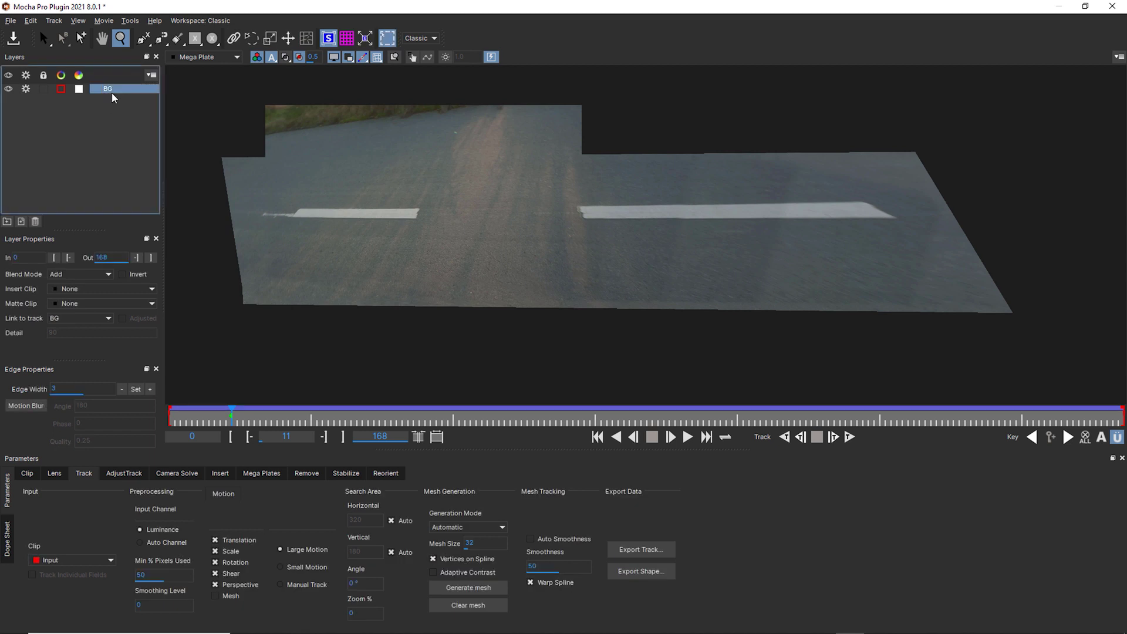
{"action": "mouse_move", "coordinate": [341, 218]}
{"action": "left_mouse_down"}
{"action": "mouse_move", "coordinate": [562, 267]}
{"action": "mouse_move", "coordinate": [613, 260]}
{"action": "left_mouse_up"}
{"action": "left_click", "coordinate": [97, 316]}
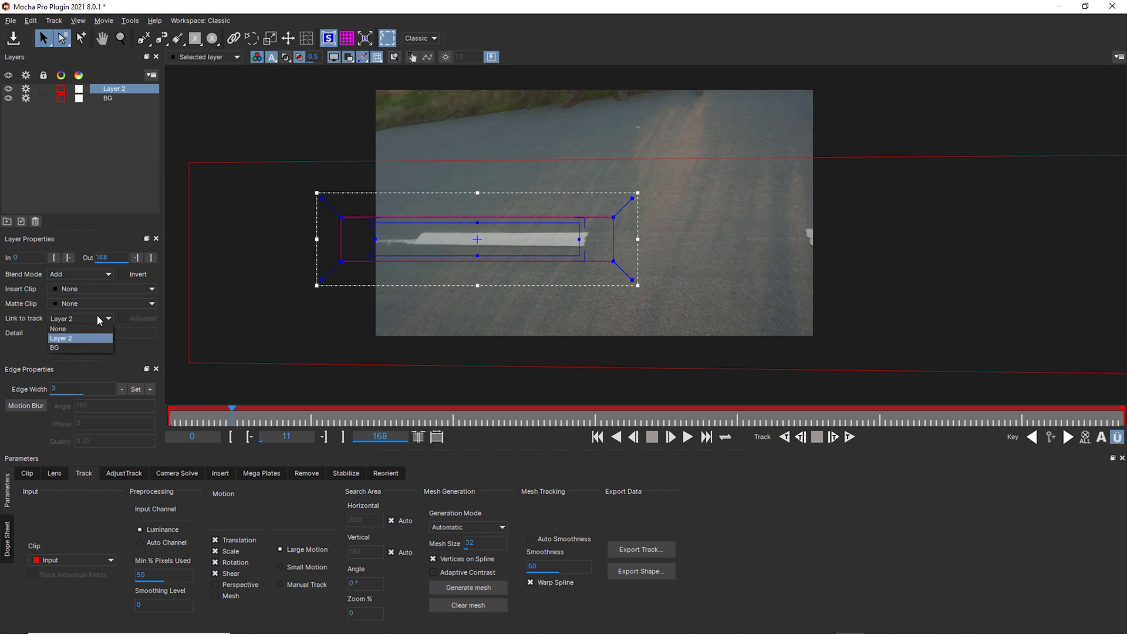
{"action": "left_click", "coordinate": [70, 346]}
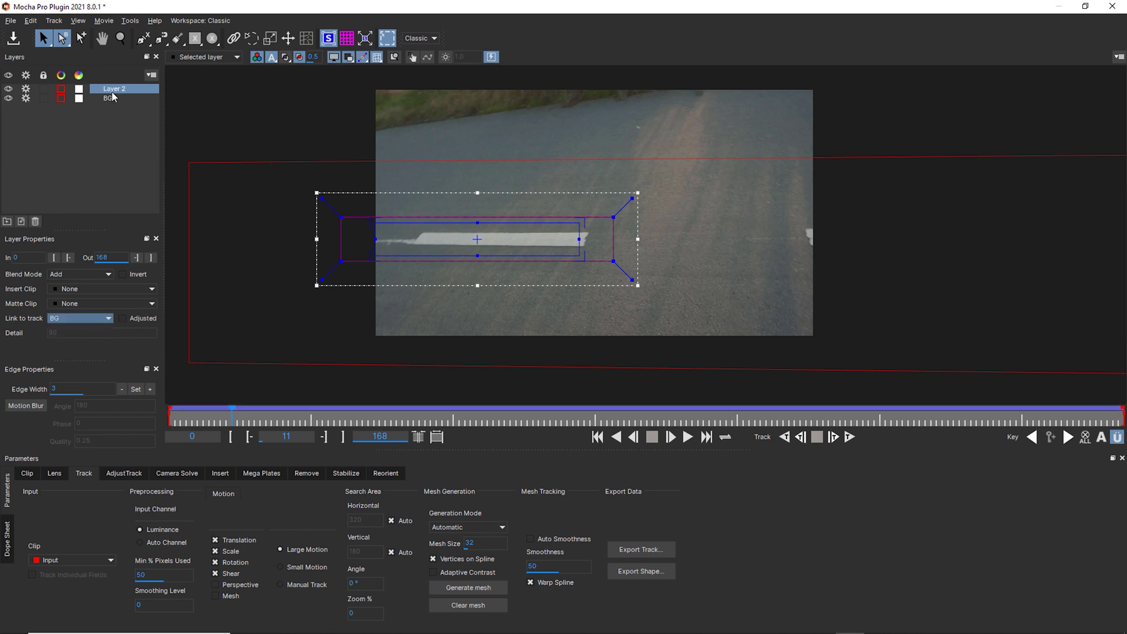
- At a later frame, add a shape along the diagonal stripe and fit its corners to hug it
{"action": "left_click_drag", "start_coordinate": [231, 412], "coordinate": [552, 411]}
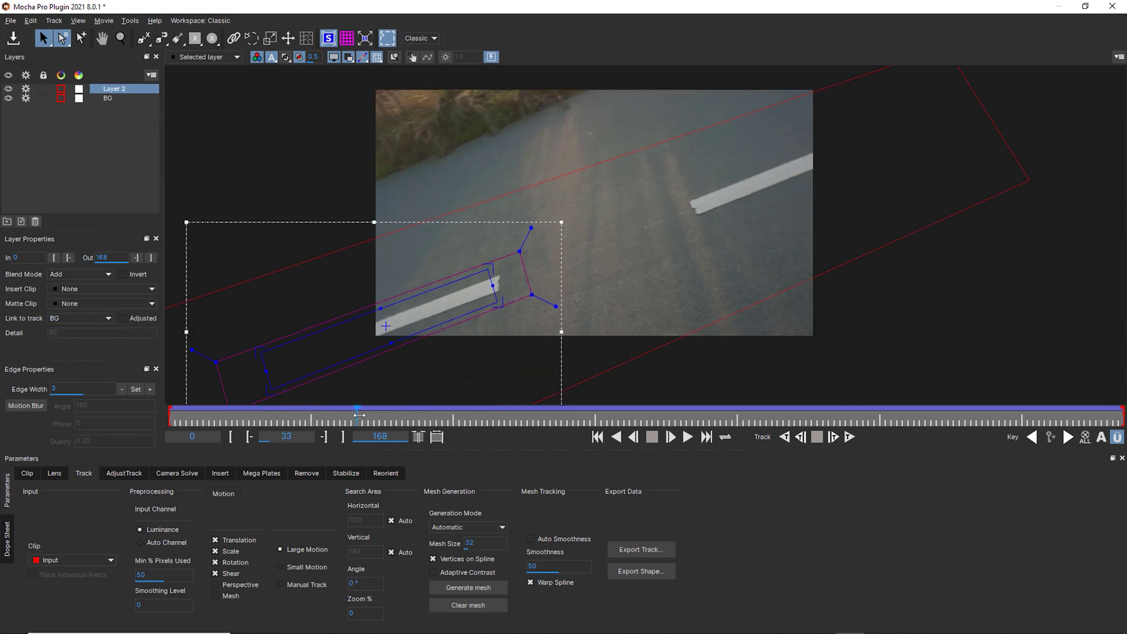
{"action": "left_click", "coordinate": [194, 38]}
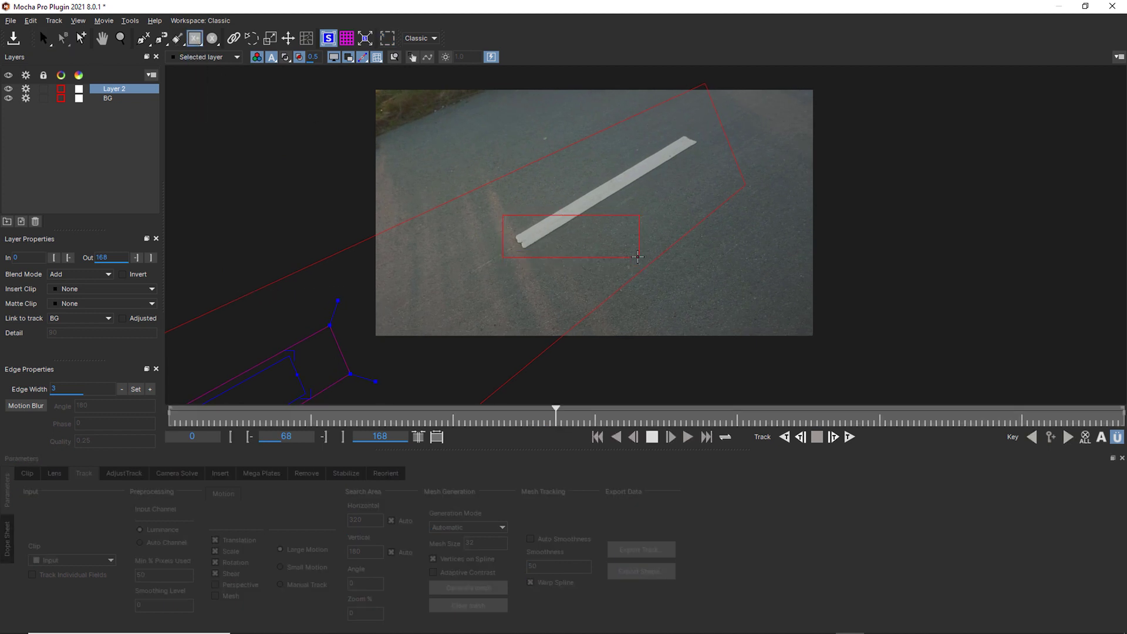
{"action": "left_click_drag", "start_coordinate": [637, 255], "coordinate": [711, 148]}
{"action": "left_click_drag", "start_coordinate": [503, 258], "coordinate": [517, 274]}
{"action": "left_click_drag", "start_coordinate": [503, 214], "coordinate": [487, 231]}
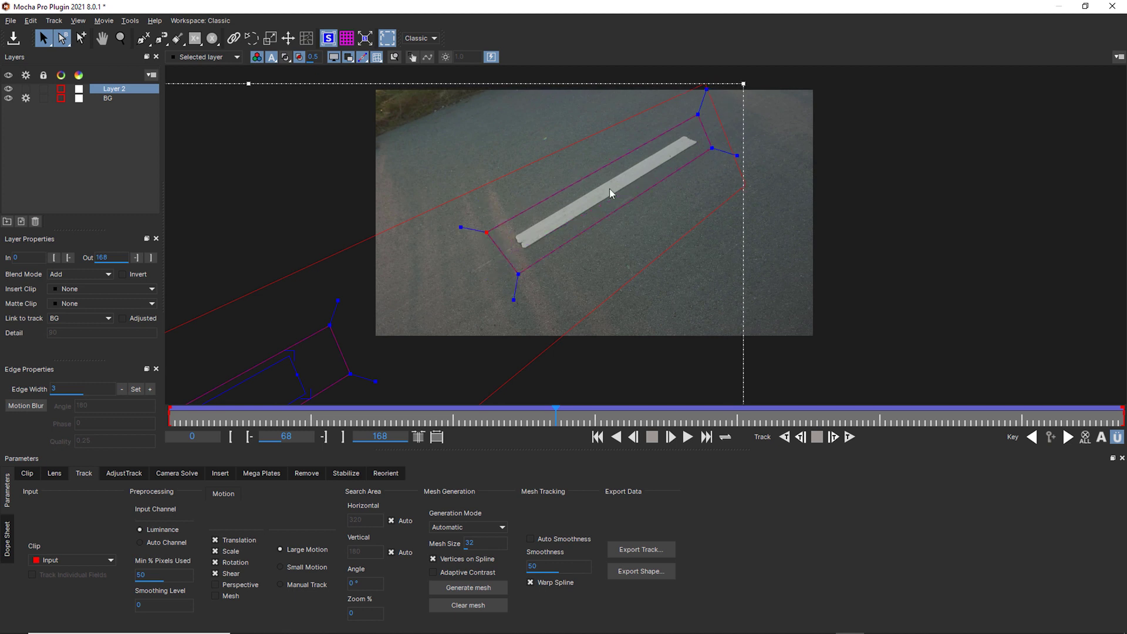
- Rename Layer 2 to remove and play and scrub the clip to check the shapes stay on the stripes
{"action": "double_click", "coordinate": [123, 90]}
{"action": "type", "text": "remove"}
{"action": "left_click", "coordinate": [691, 436]}
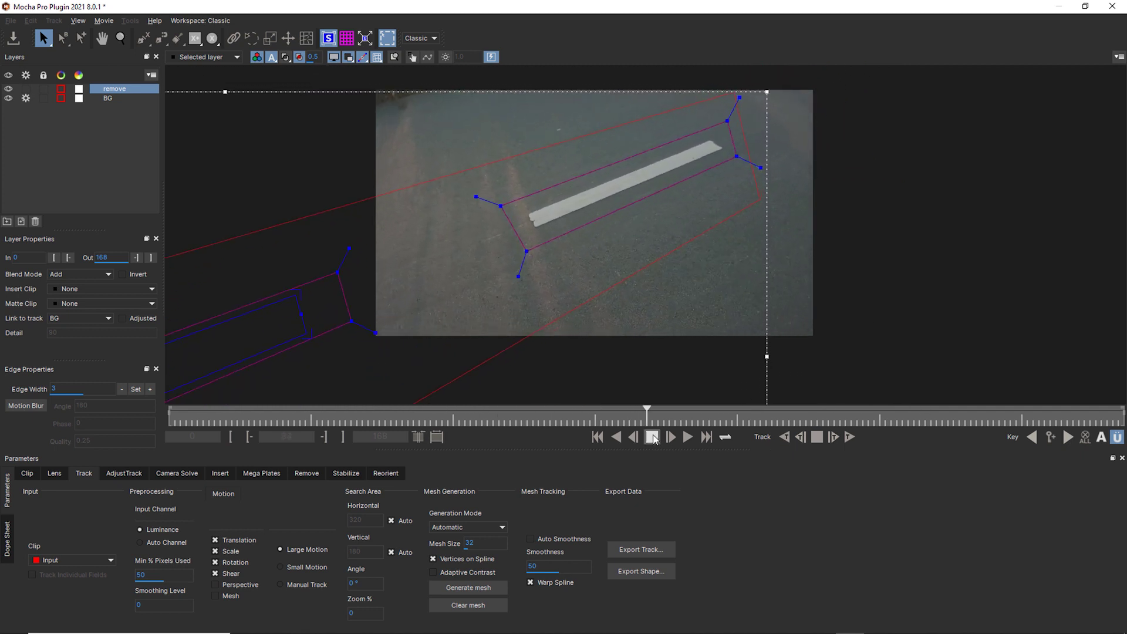
{"action": "key", "text": "space"}
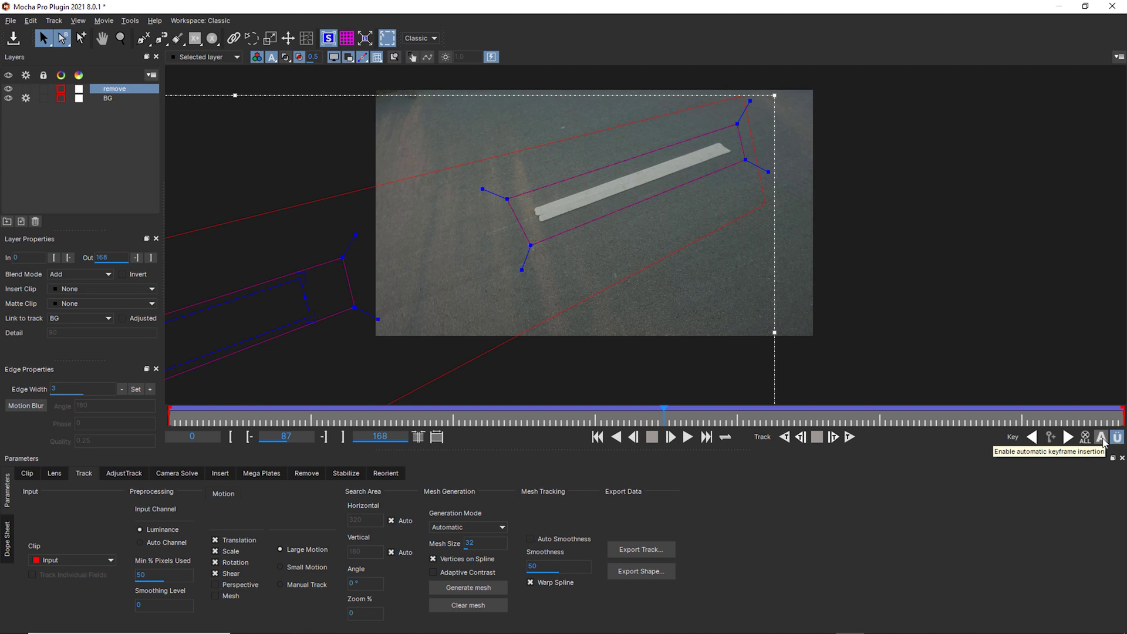
{"action": "left_click_drag", "start_coordinate": [709, 414], "coordinate": [957, 416]}
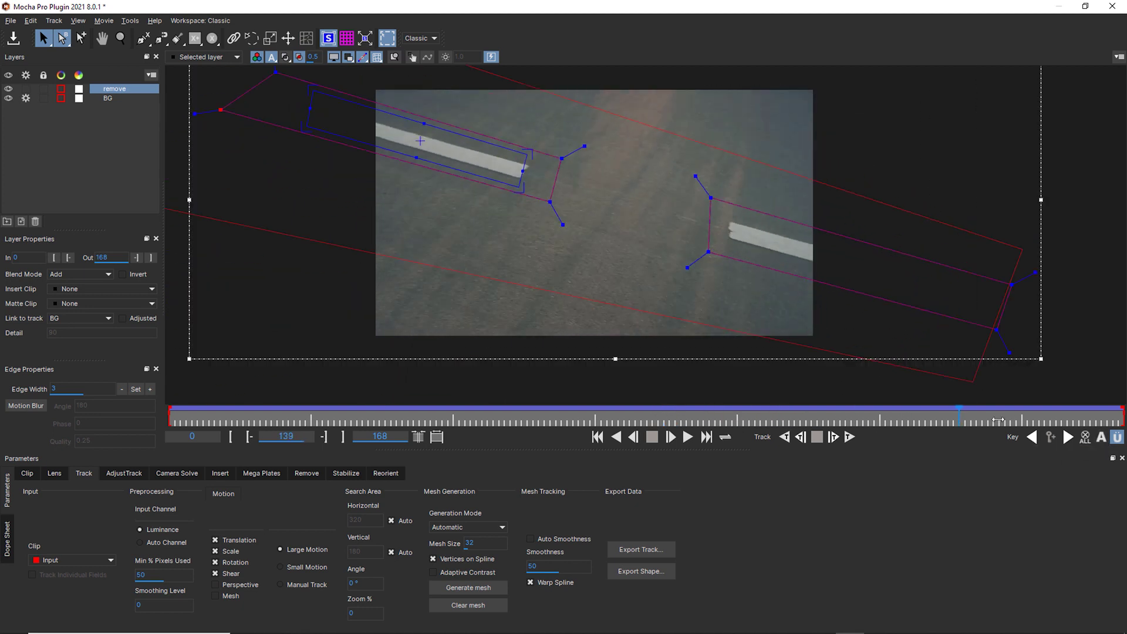
{"action": "key", "text": "z"}
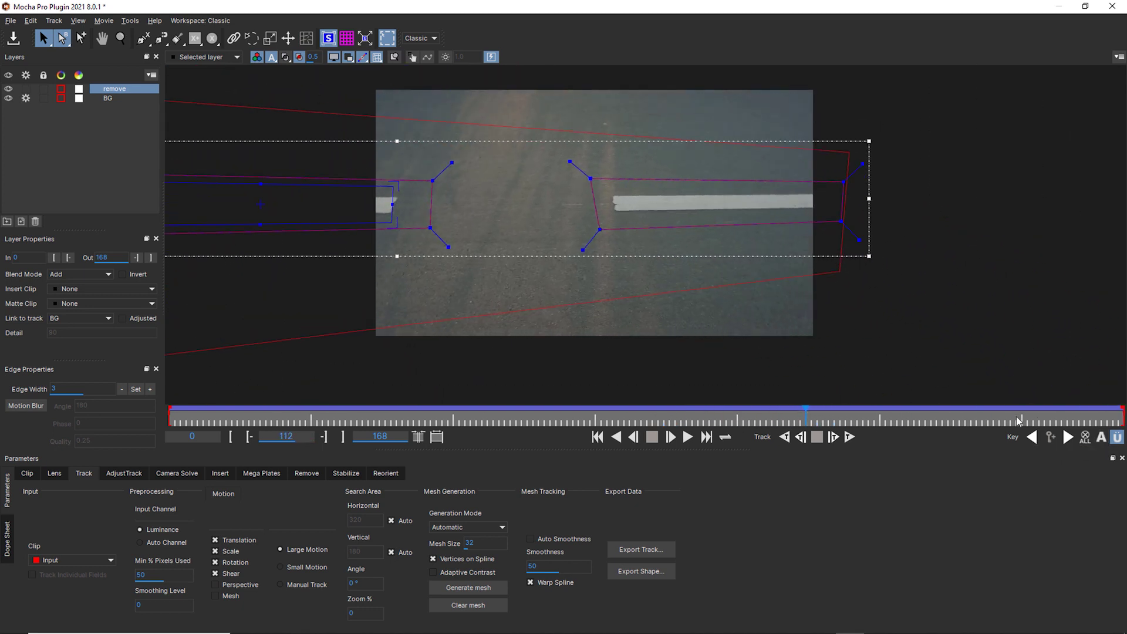
- In the Remove module, set the remove layer's Cleanplate Clip to MegaCleanplate_Input and confirm
{"action": "left_click", "coordinate": [314, 474]}
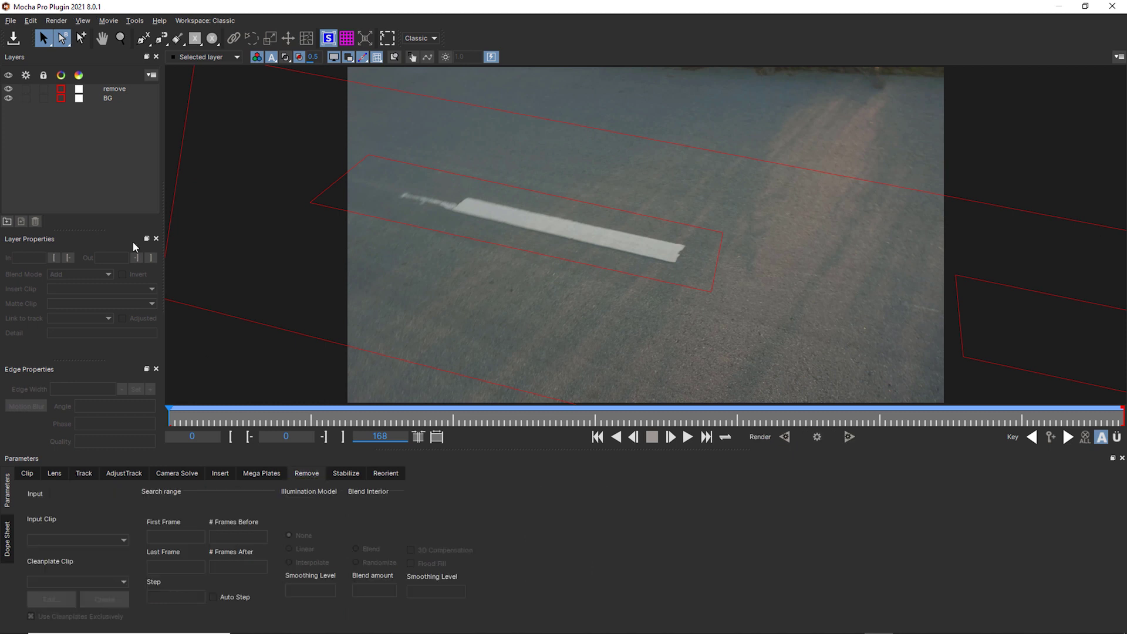
{"action": "left_click", "coordinate": [106, 90]}
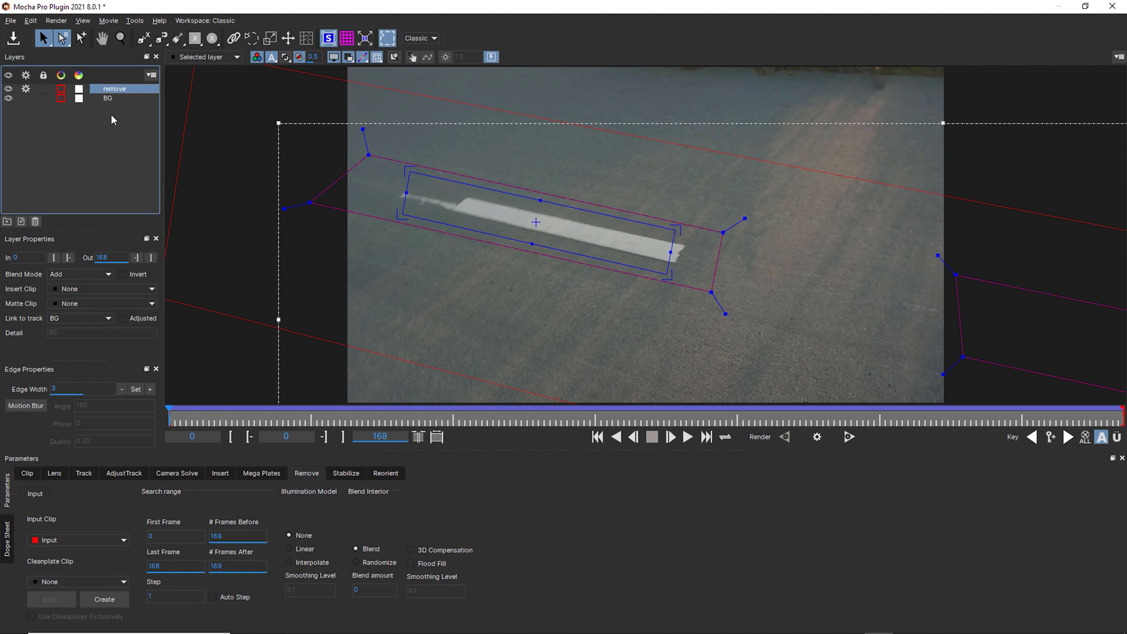
{"action": "left_click", "coordinate": [63, 580]}
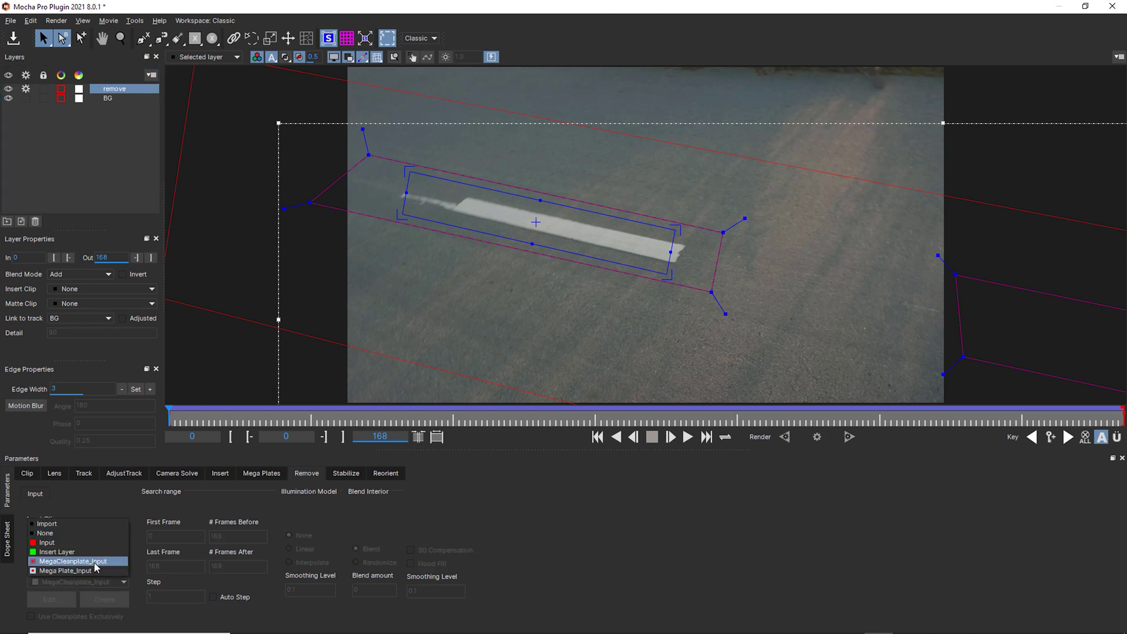
{"action": "left_click", "coordinate": [94, 562]}
{"action": "left_click", "coordinate": [68, 598]}
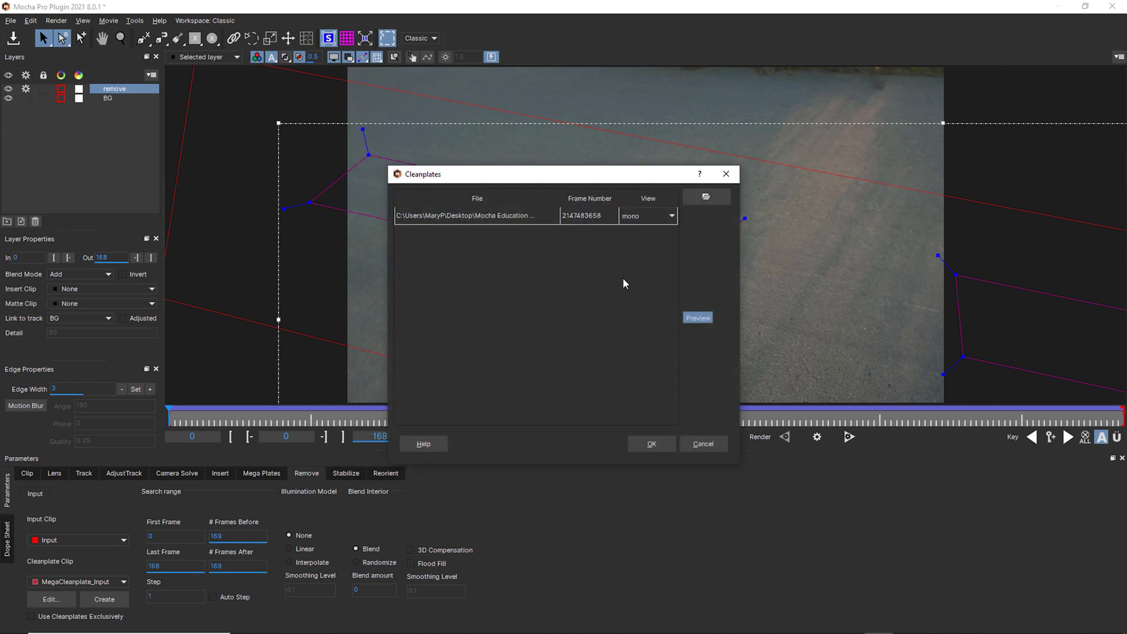
{"action": "left_click", "coordinate": [636, 442]}
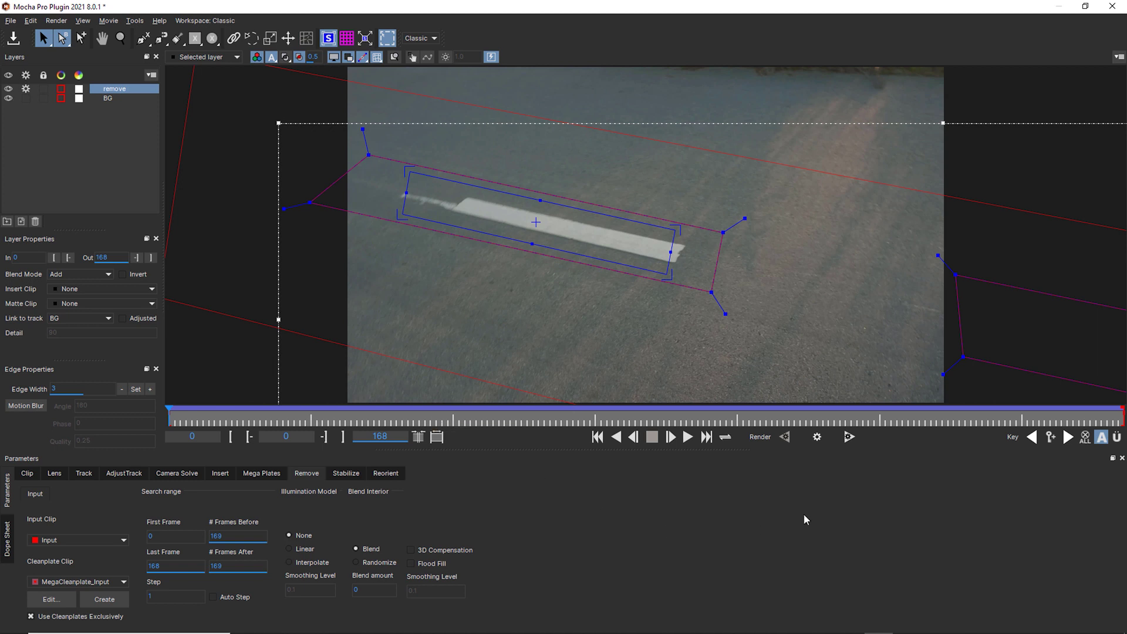
- Render the stripe removal forward, save the Mocha project and return to After Effects
{"action": "left_click", "coordinate": [851, 438]}
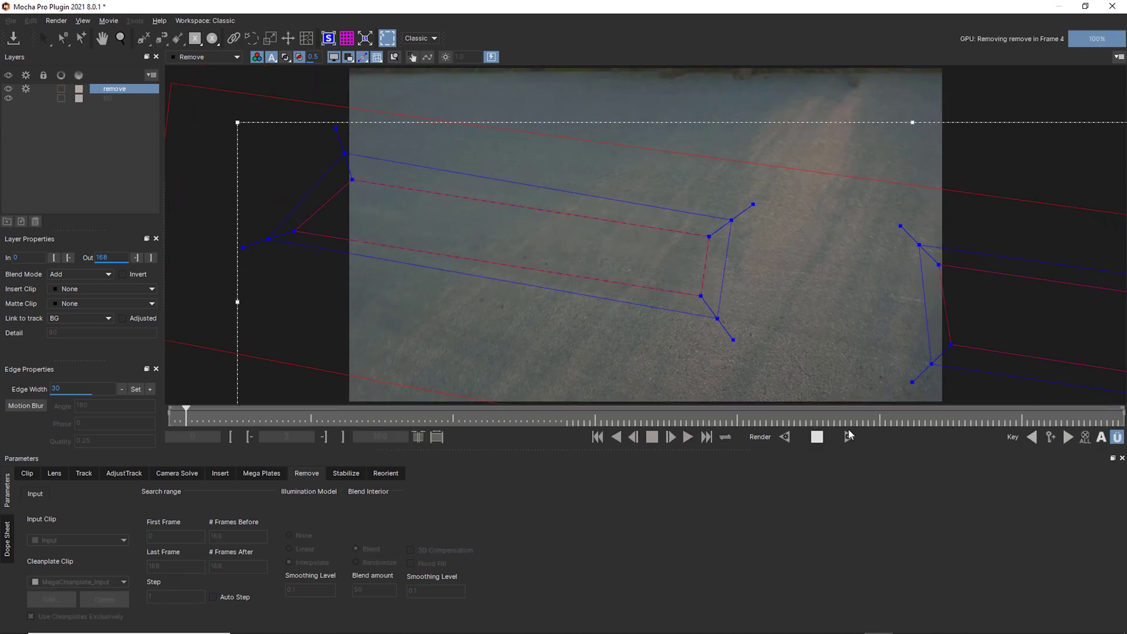
{"action": "left_click", "coordinate": [816, 436]}
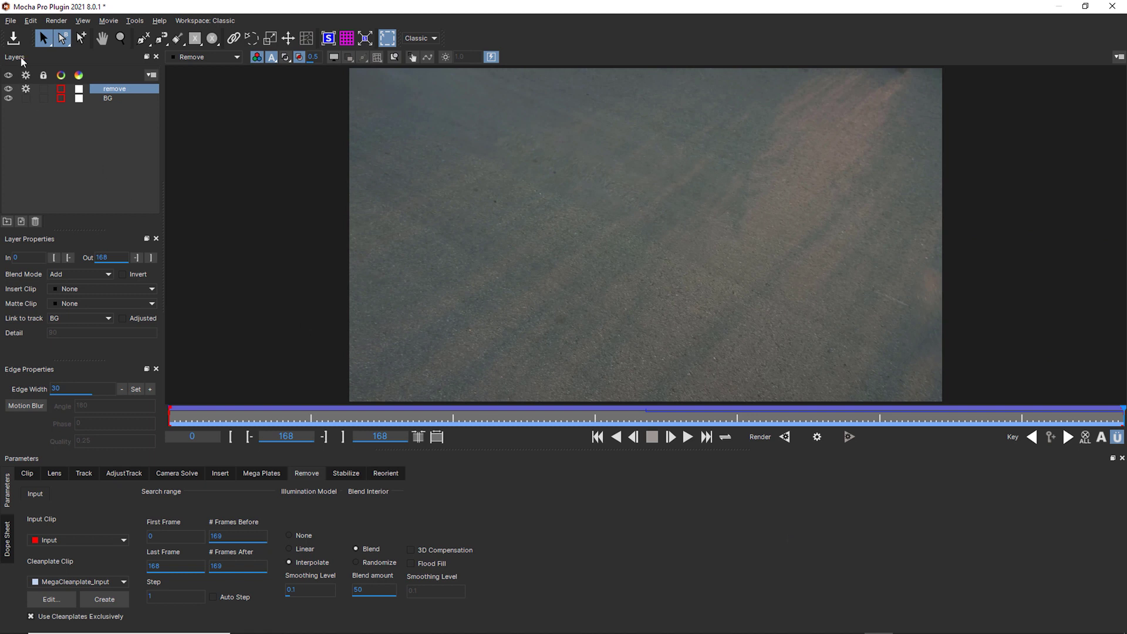
{"action": "left_click", "coordinate": [14, 40]}
{"action": "left_click", "coordinate": [1112, 6]}
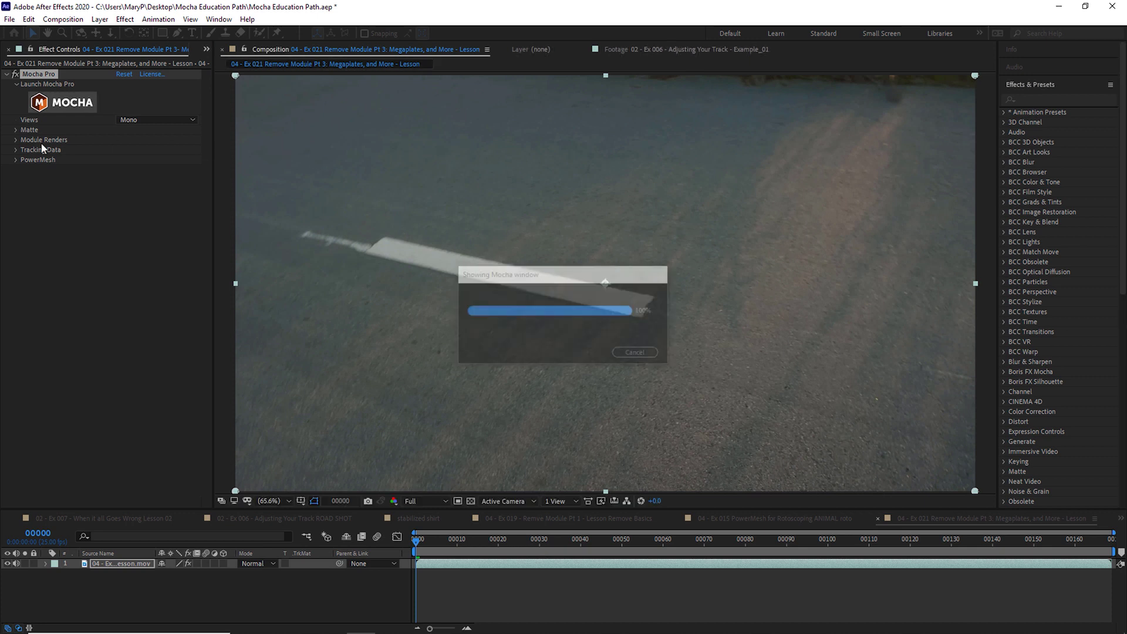
- Enable Module Renders with Module set to Remove and preview the cleaned road footage
{"action": "left_click", "coordinate": [15, 139]}
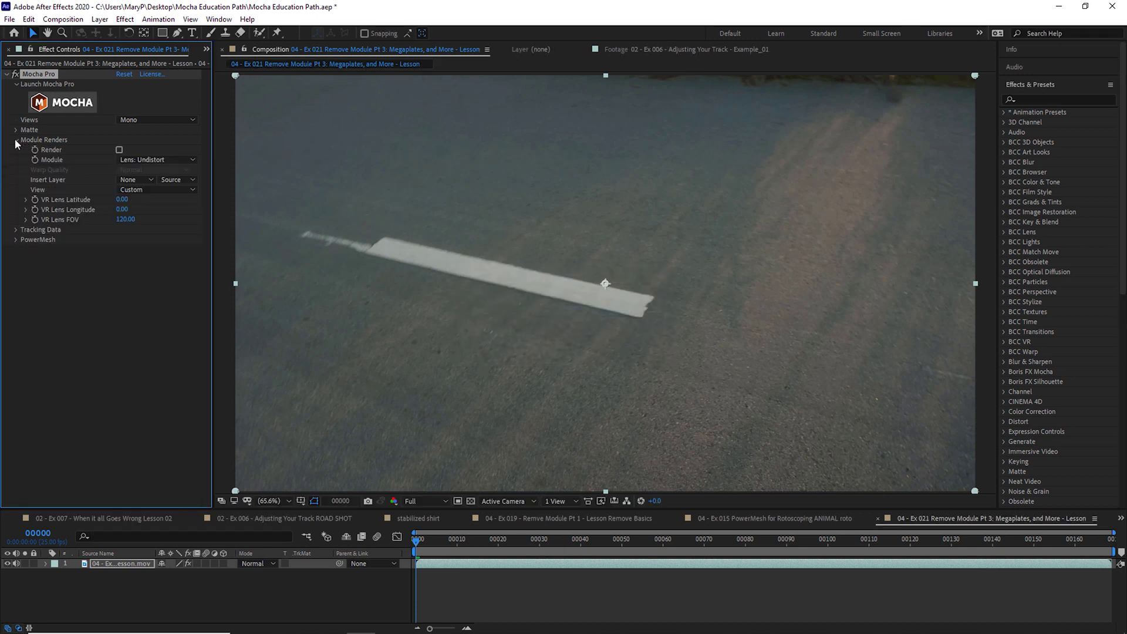
{"action": "left_click", "coordinate": [120, 149]}
{"action": "left_click", "coordinate": [166, 160]}
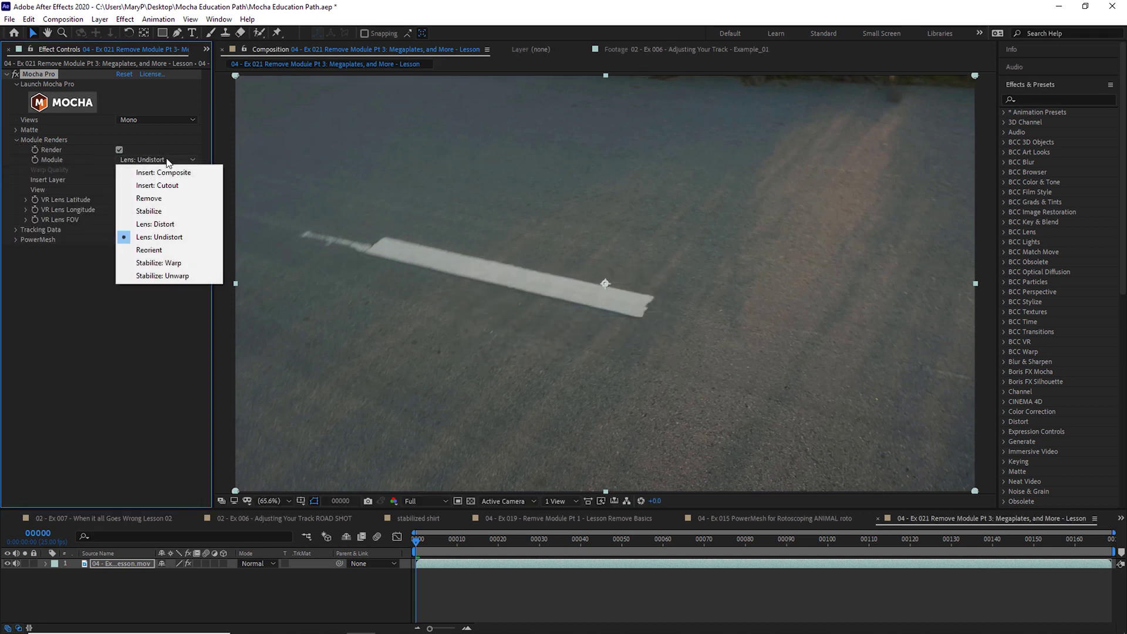
{"action": "left_click", "coordinate": [160, 195]}
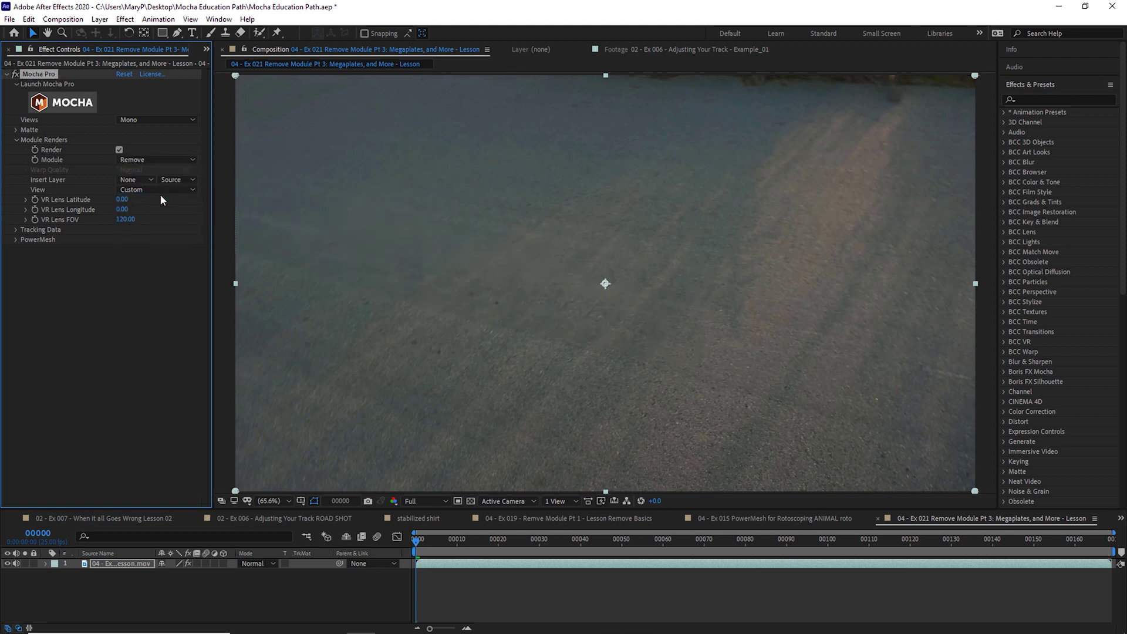
{"action": "key", "text": "space"}
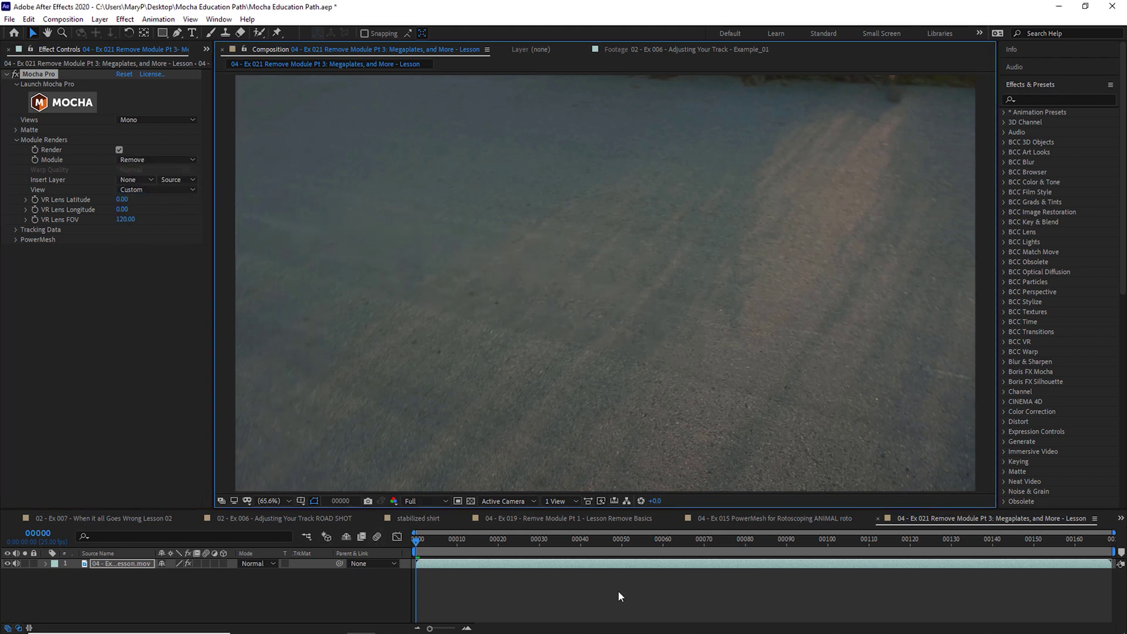